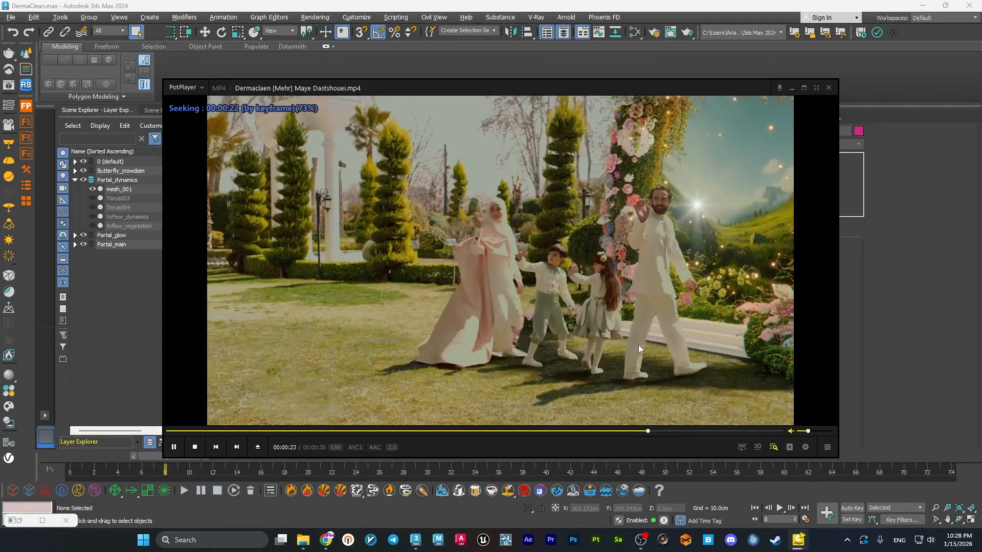
Replay the family walking up to the flower portal in the reference video from about 00:00:21 and pause it
key(space)
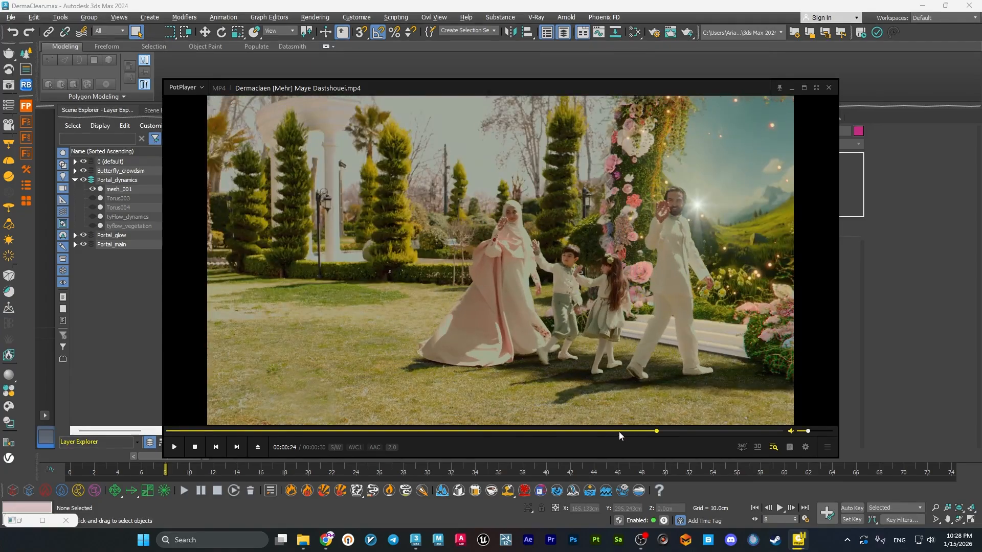
click(619, 432)
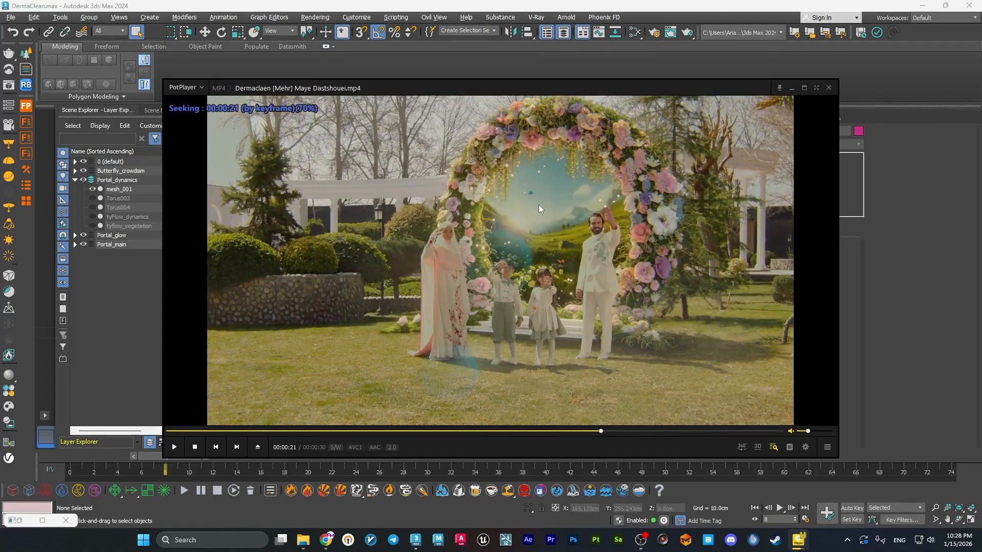
key(space)
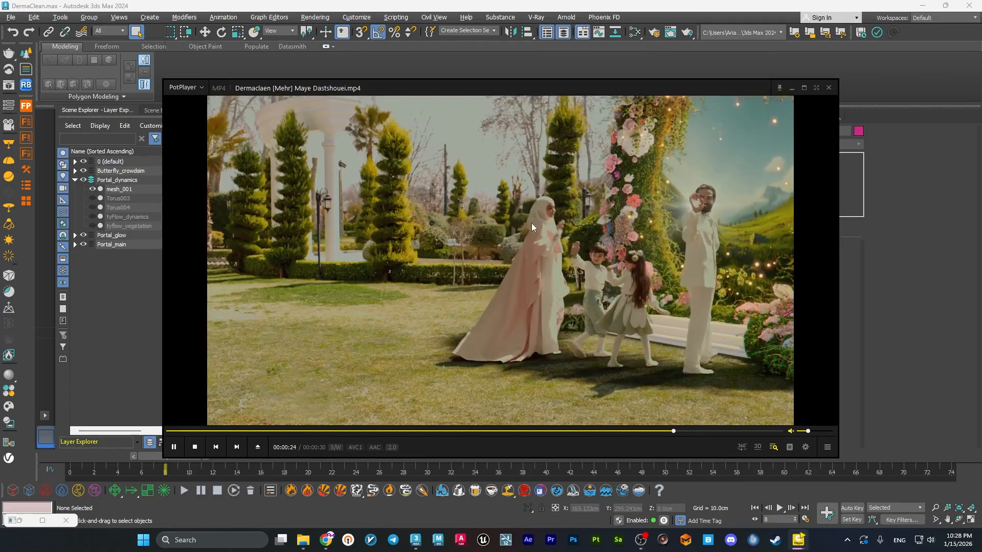
key(space)
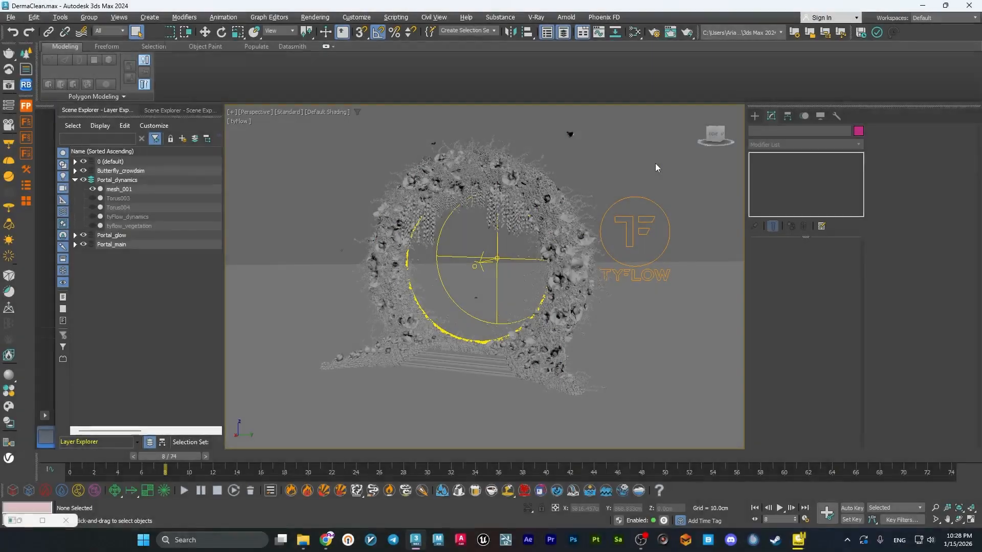
Collapse the Portal_dynamics layer and expand the Portal_main layer to list its objects
mouse_move(660, 172)
alt+middle_down()
mouse_move(594, 190)
mouse_move(633, 177)
mouse_move(641, 184)
mouse_move(631, 186)
mouse_move(648, 164)
alt+middle_up()
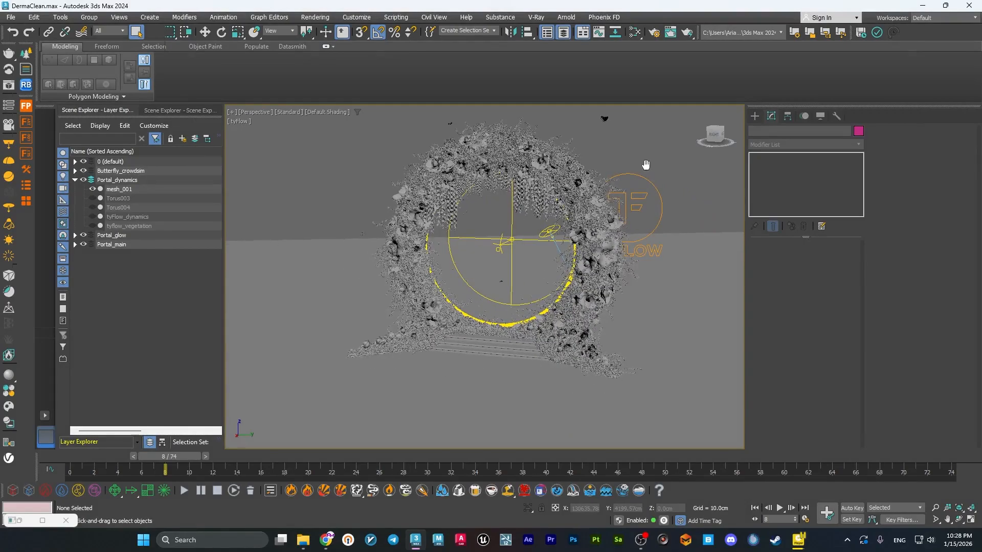
click(75, 180)
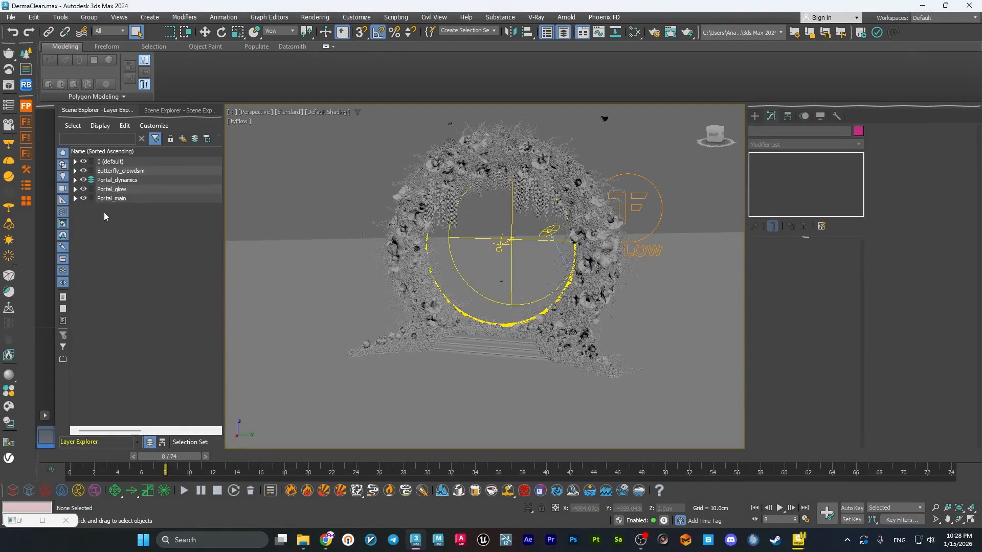
click(102, 201)
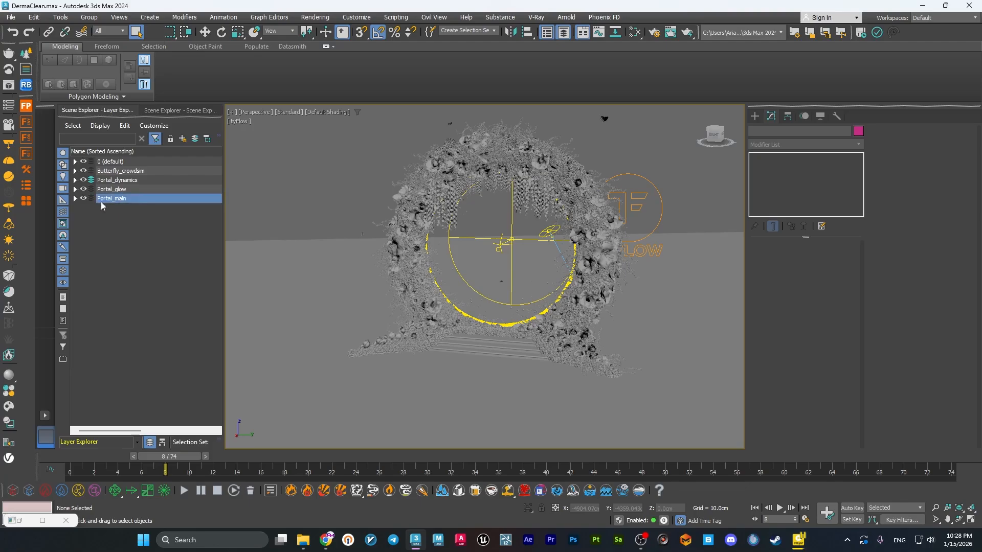
click(75, 199)
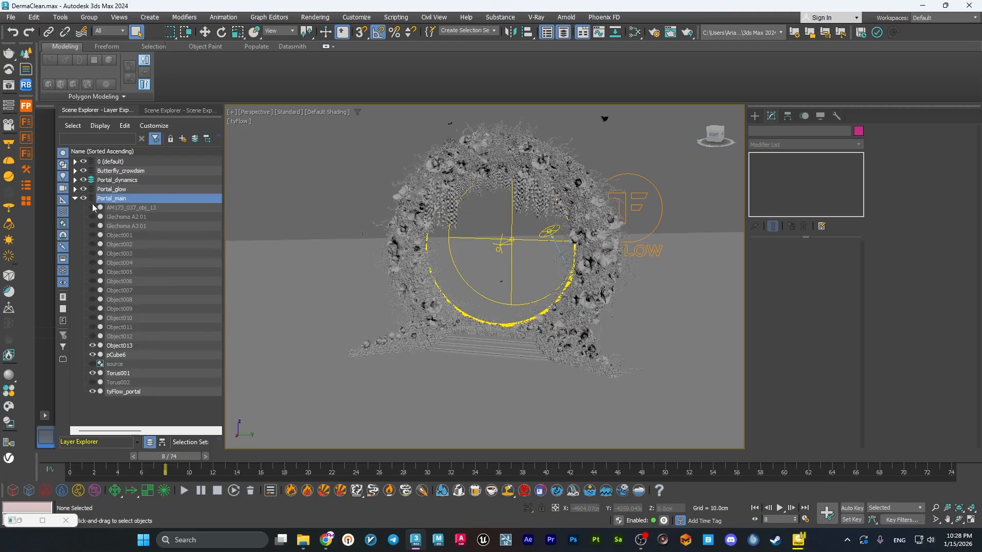
Unhide the source group with all its plant and flower objects and examine them beside the portal
click(174, 111)
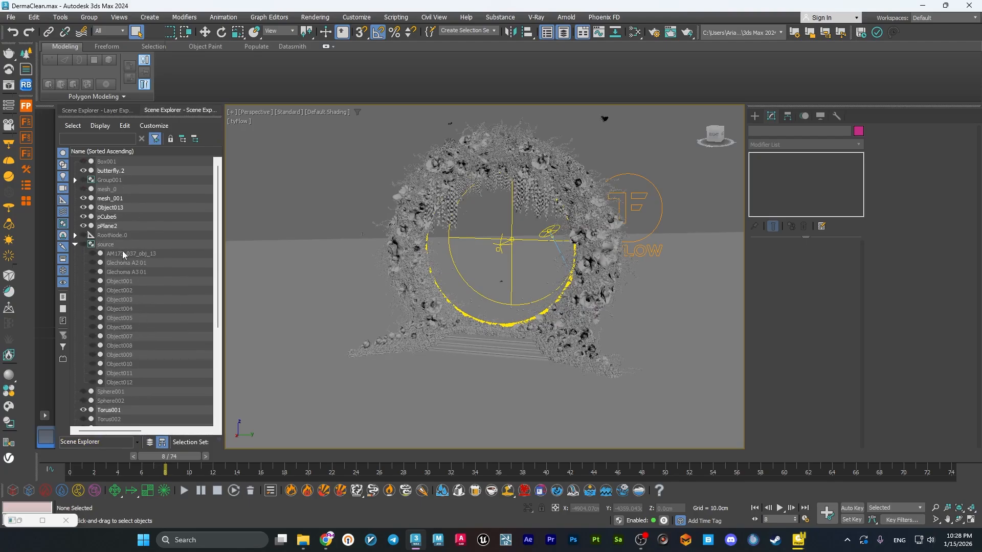
double_click(121, 245)
click(83, 245)
middle_drag(621, 300, 396, 242)
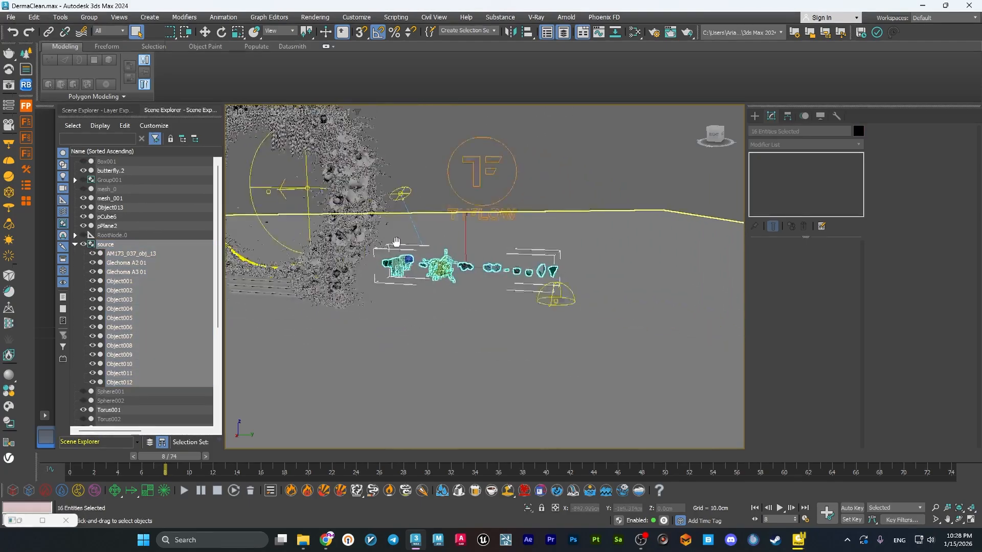
scroll(467, 275, up, 5)
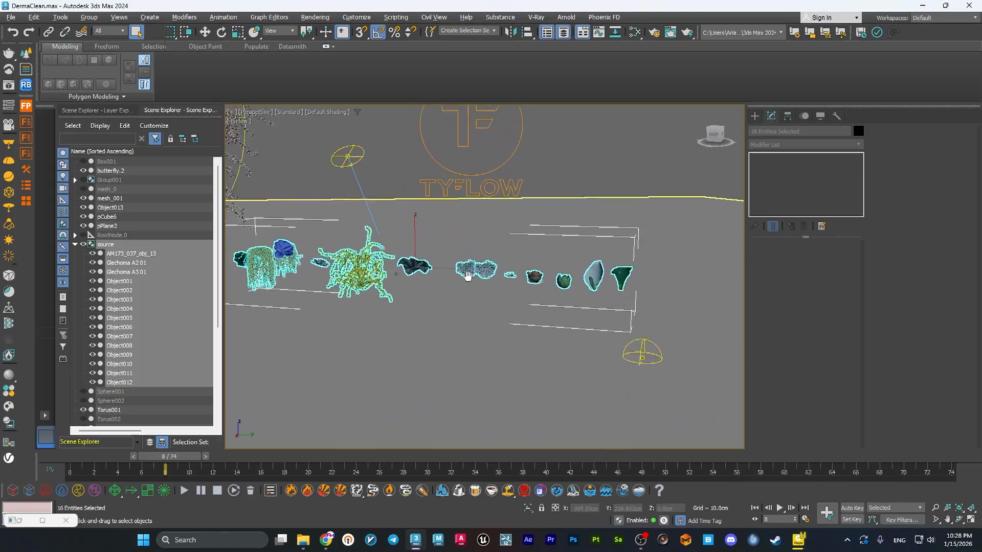
scroll(467, 275, down, 6)
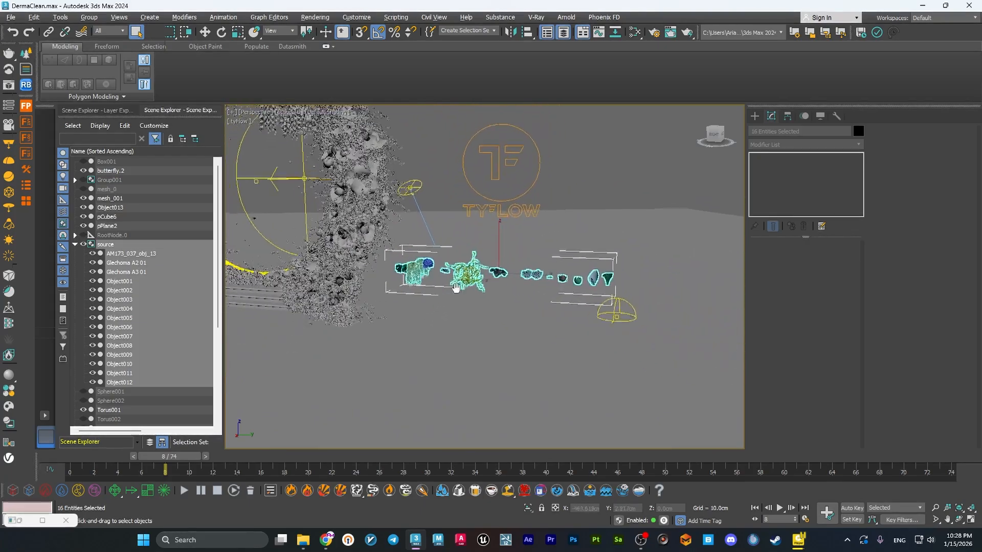
middle_drag(455, 288, 545, 323)
Inspect the portal's base geometry in the Portal_main layer by selecting Torus001, Object013 and the ground plane
click(112, 111)
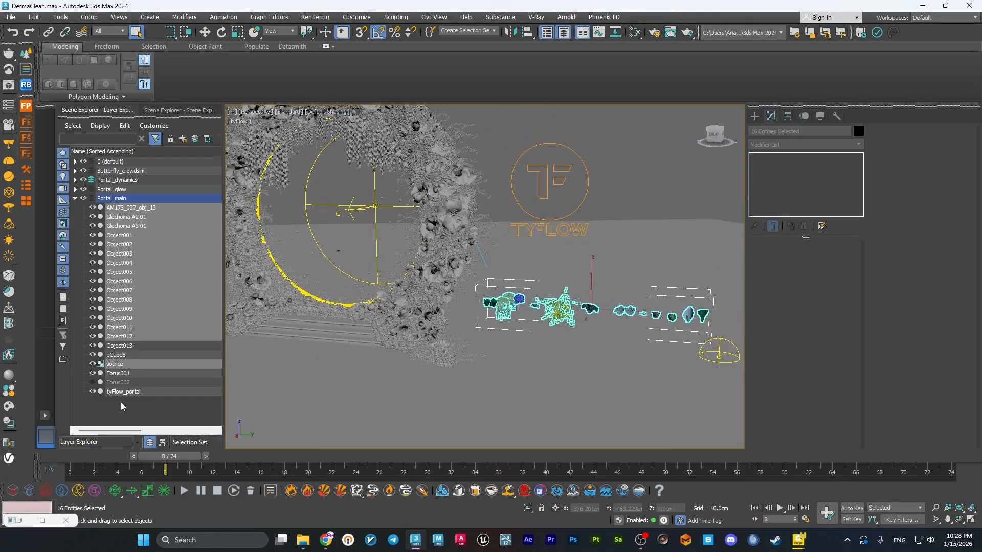
click(118, 410)
click(110, 373)
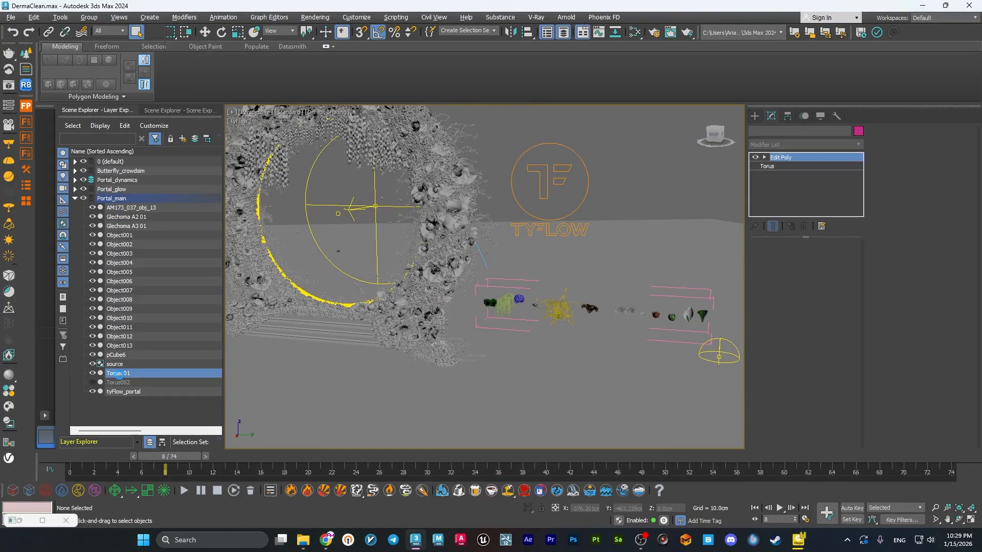
key(z)
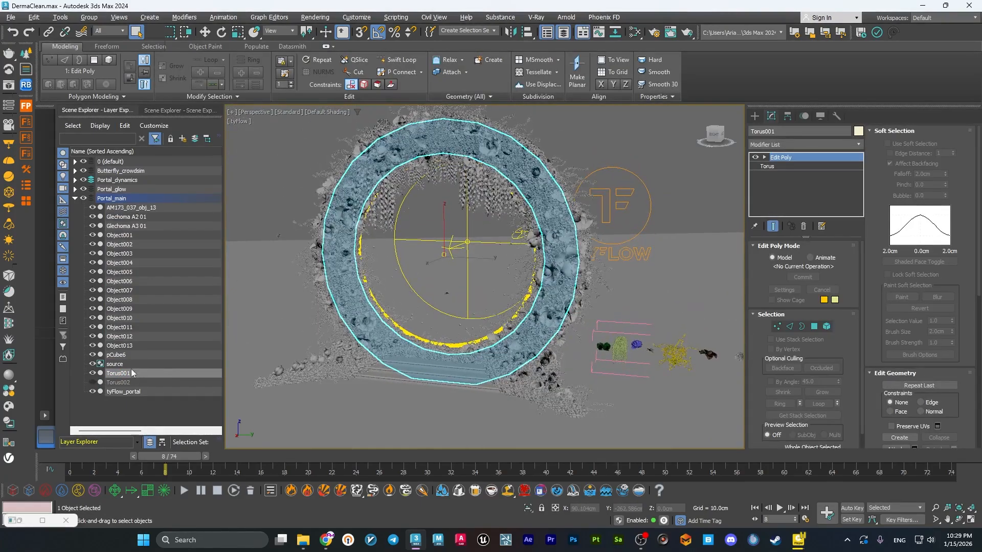
click(128, 346)
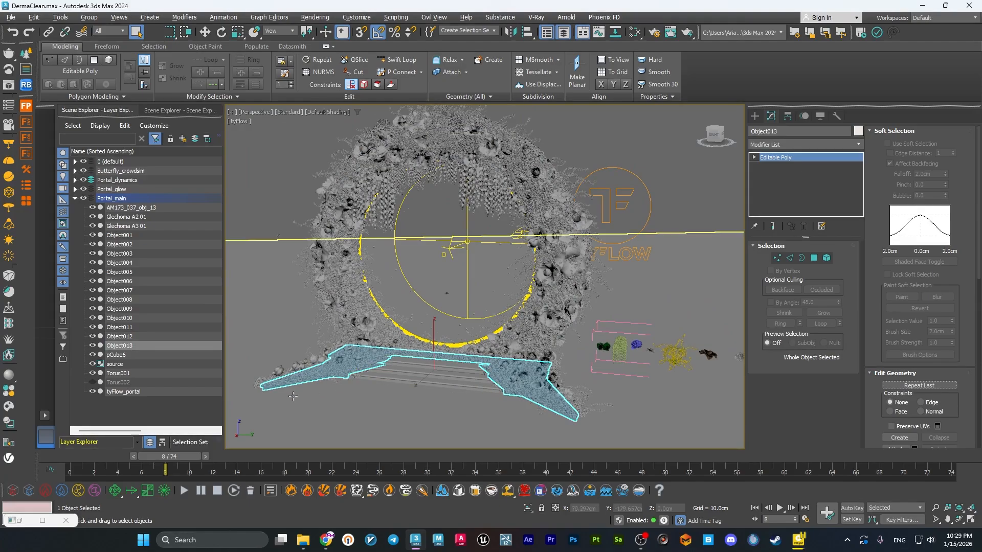
click(343, 418)
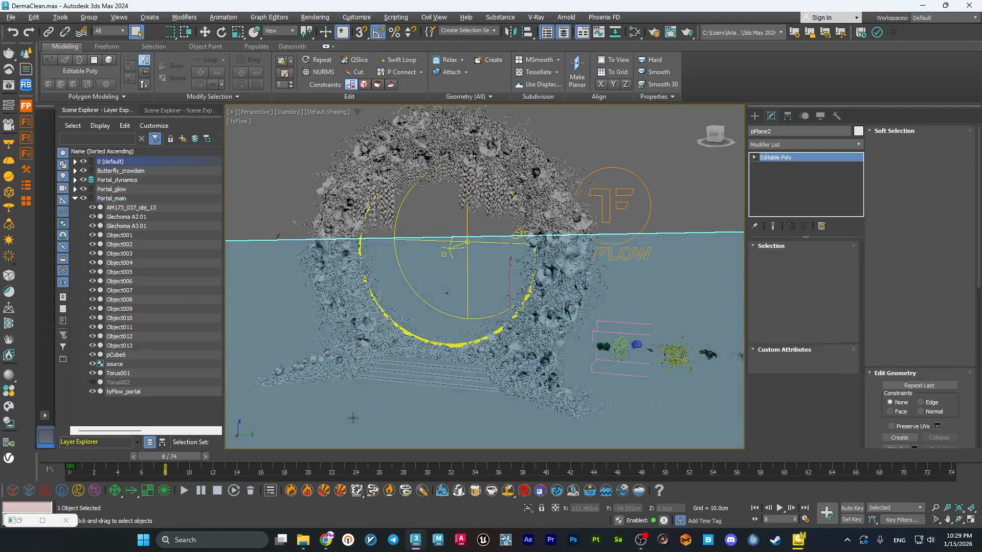
Open the tyFlow_portal flow in the tyFlow editor and examine its column of birth events and their connections
click(19, 521)
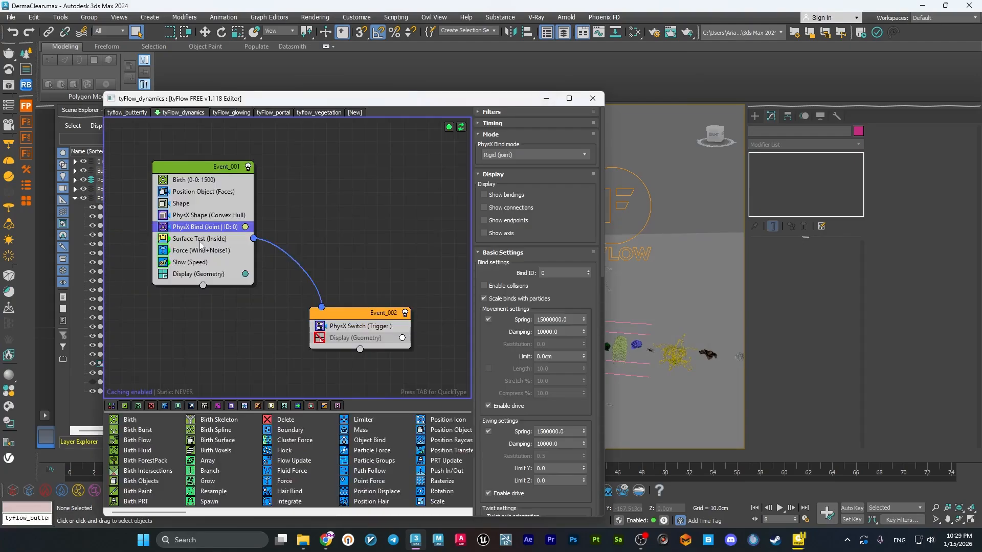
click(281, 113)
scroll(284, 223, down, 3)
middle_drag(278, 225, 361, 281)
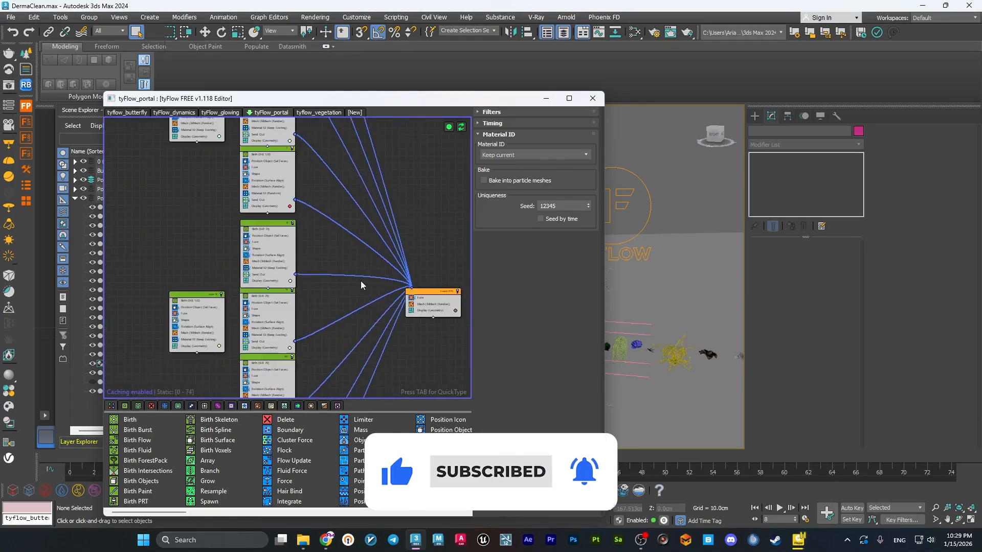
middle_drag(333, 219, 353, 382)
mouse_move(341, 165)
middle_down()
mouse_move(343, 283)
mouse_move(336, 119)
middle_up()
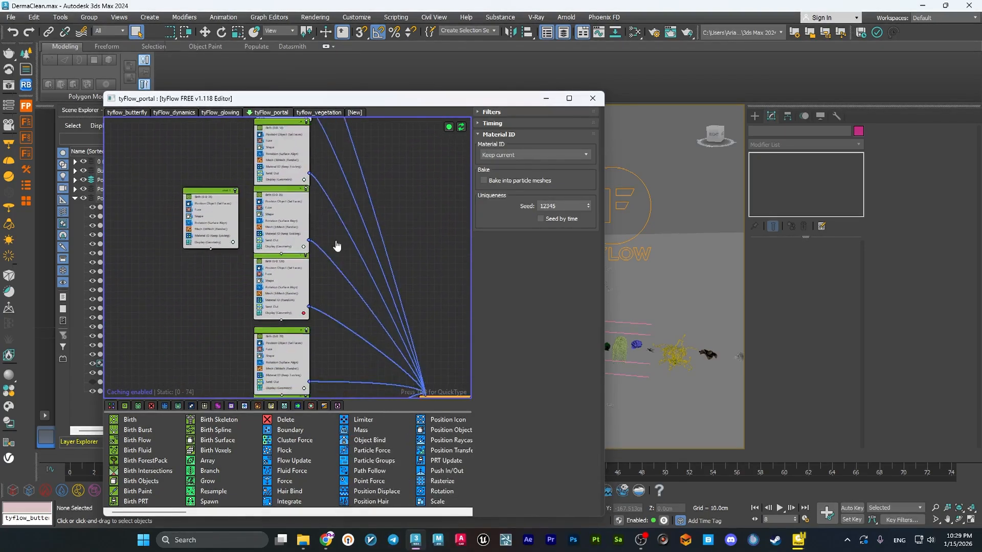
middle_drag(336, 245, 342, 122)
middle_drag(348, 283, 347, 122)
middle_drag(346, 230, 325, 360)
scroll(318, 198, up, 8)
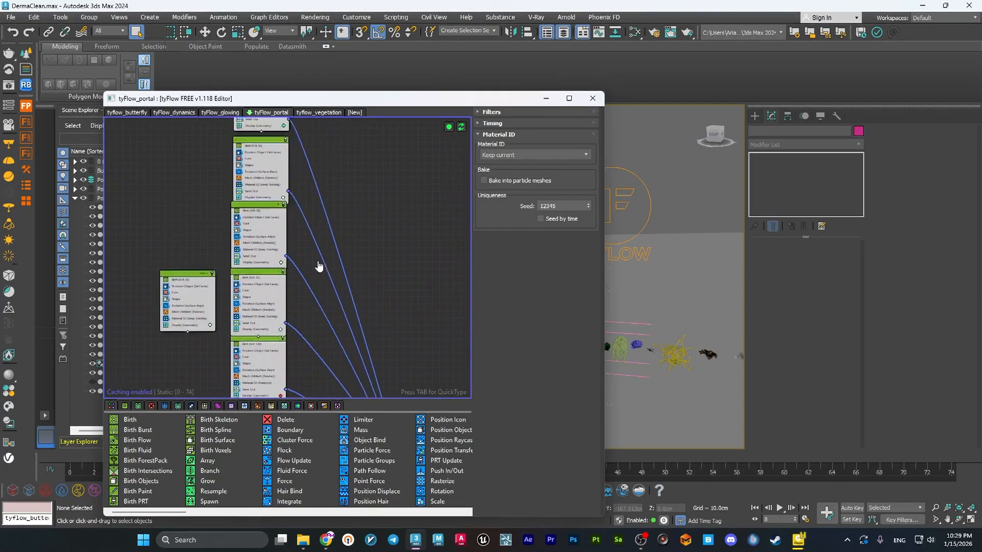
middle_drag(385, 302, 378, 241)
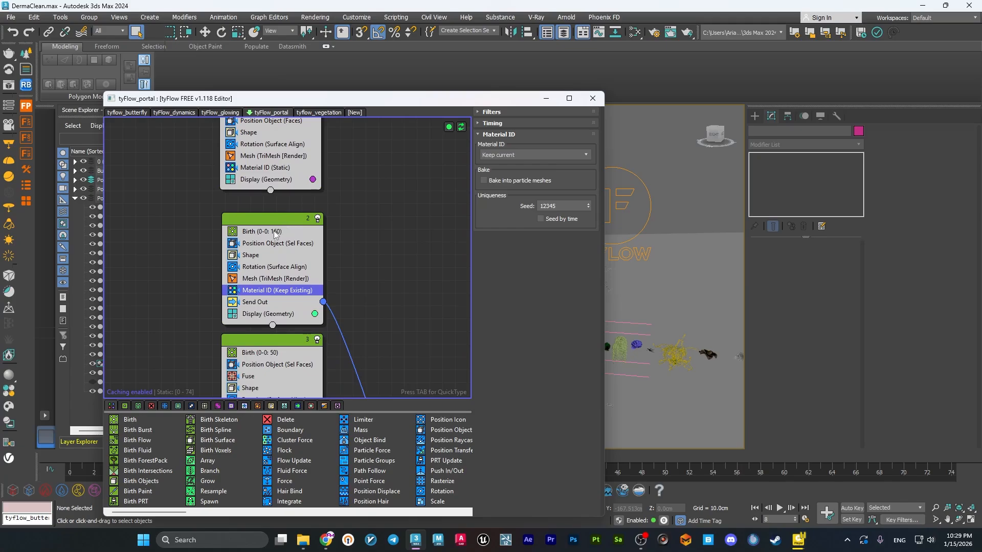
Review the Position Object settings of events 2 and 3 and the Shape settings of event 2
click(259, 245)
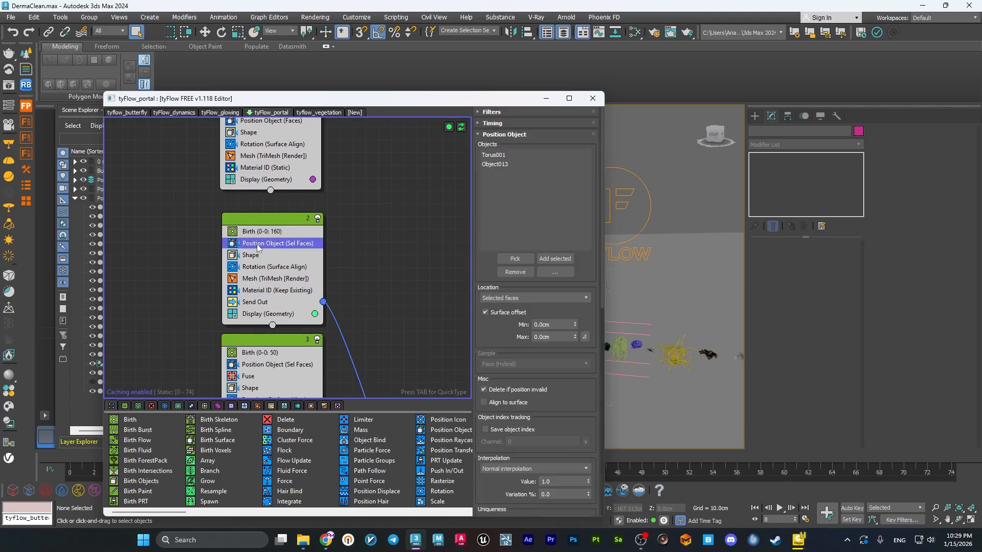
scroll(523, 368, down, 5)
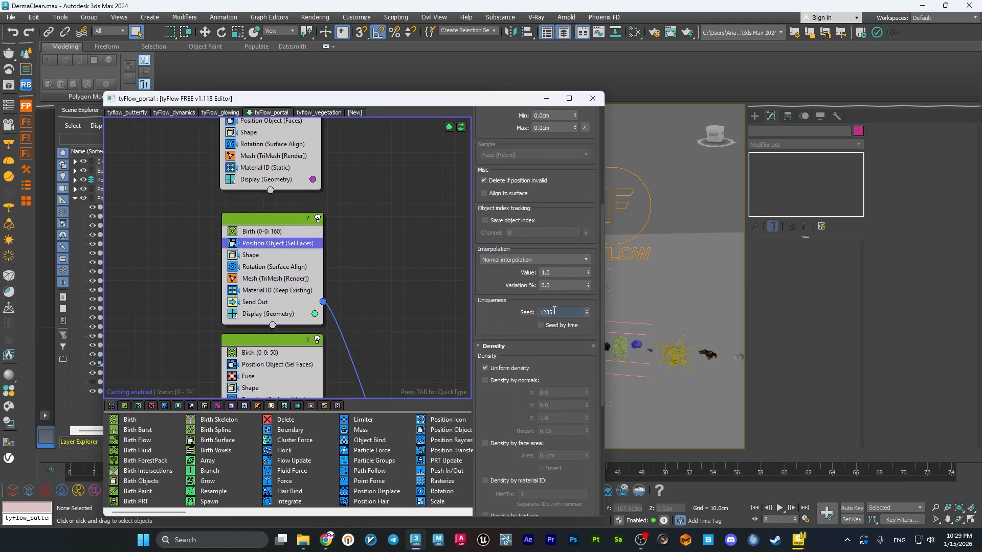
middle_drag(335, 334, 329, 245)
click(271, 274)
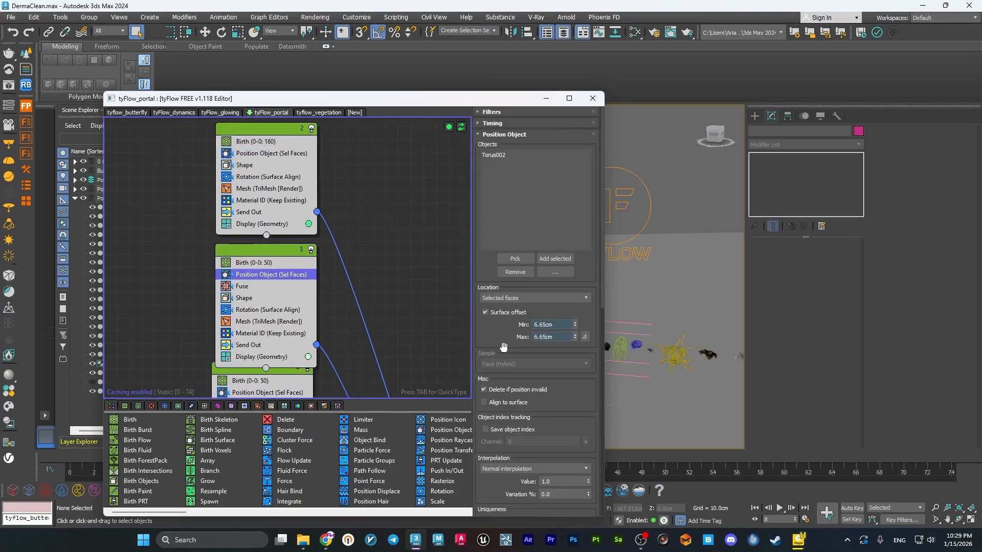
middle_drag(398, 204, 391, 247)
click(264, 197)
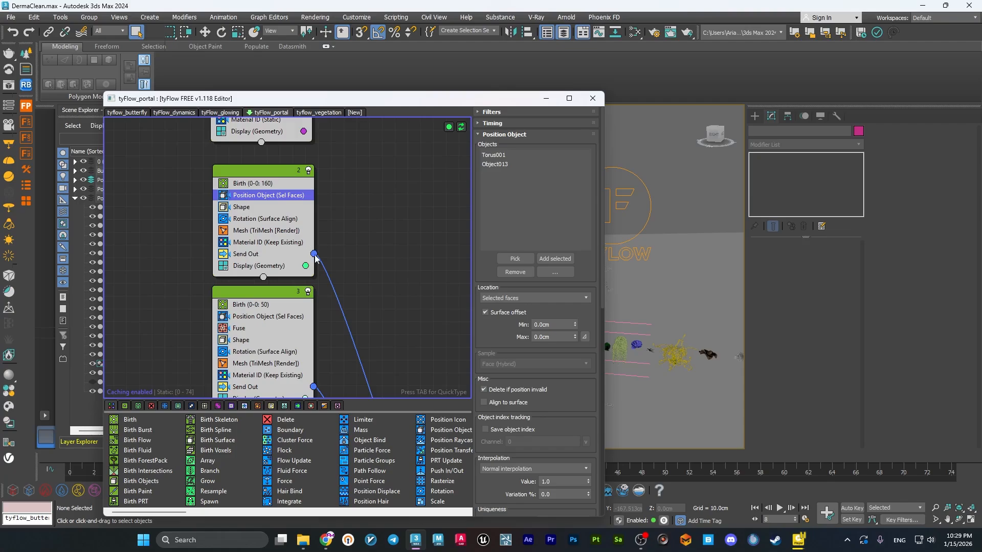
middle_drag(350, 225, 349, 232)
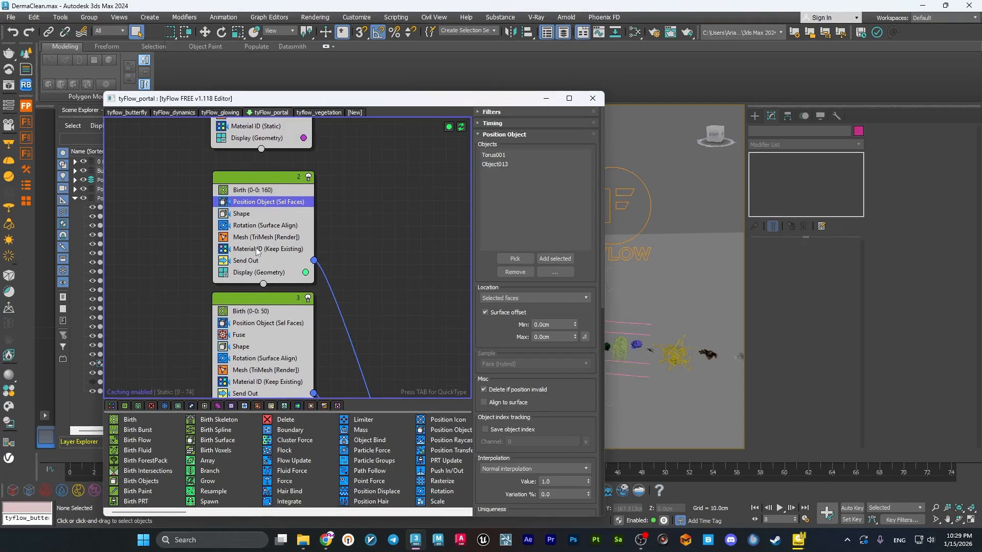
click(261, 214)
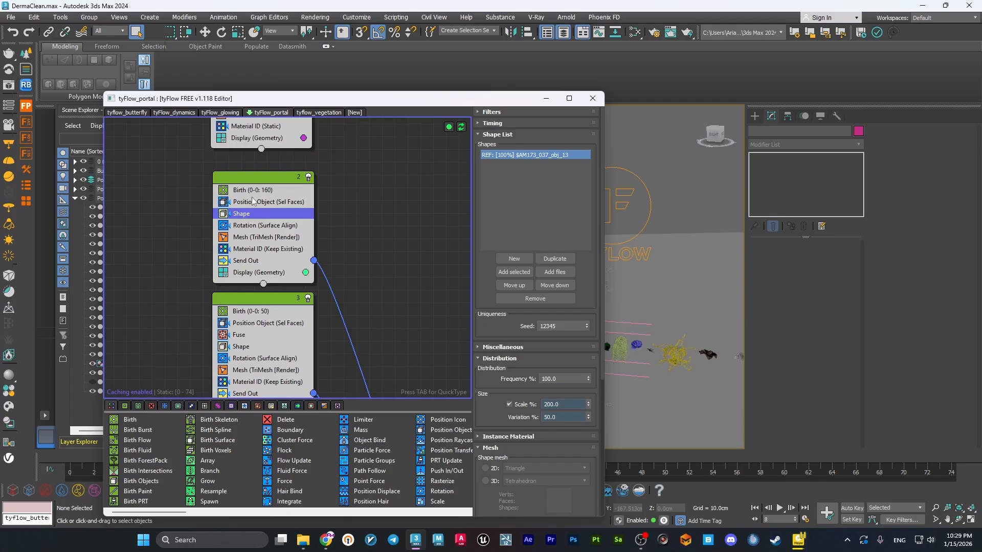
Examine Event_016, where the birth events' Send Out connections meet, and its Fuse, Mesh and Display operators
scroll(361, 259, down, 4)
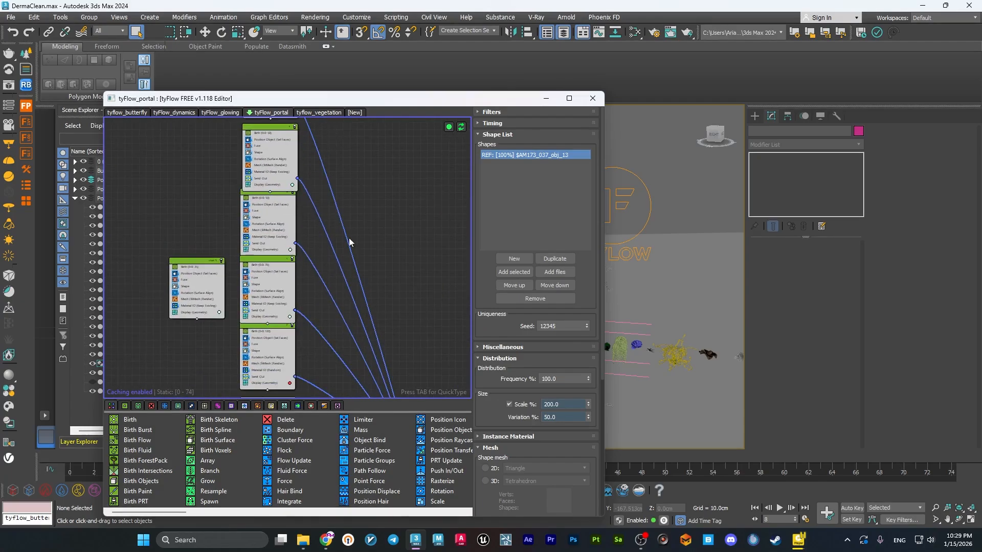
middle_drag(349, 242, 303, 163)
middle_drag(336, 252, 300, 144)
scroll(347, 299, up, 4)
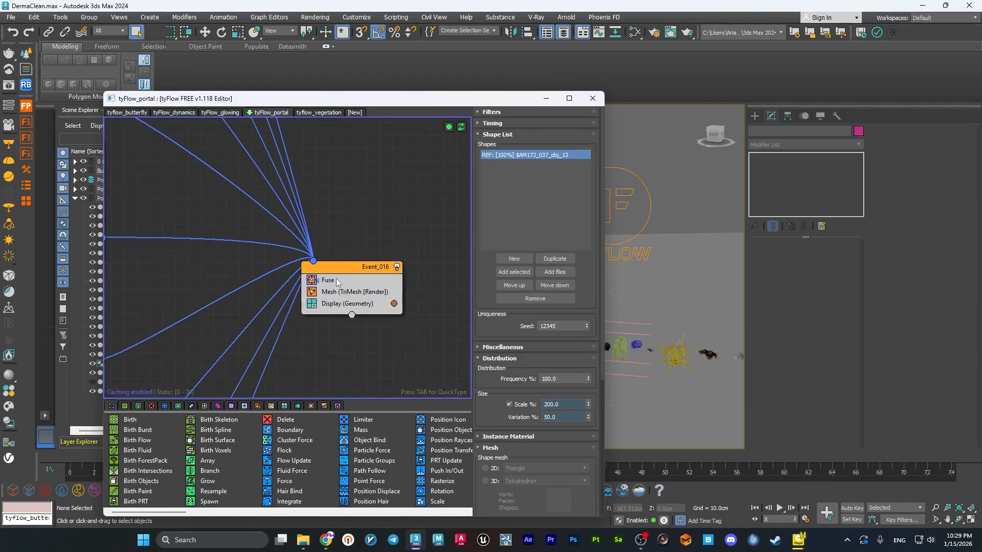
middle_drag(334, 279, 316, 249)
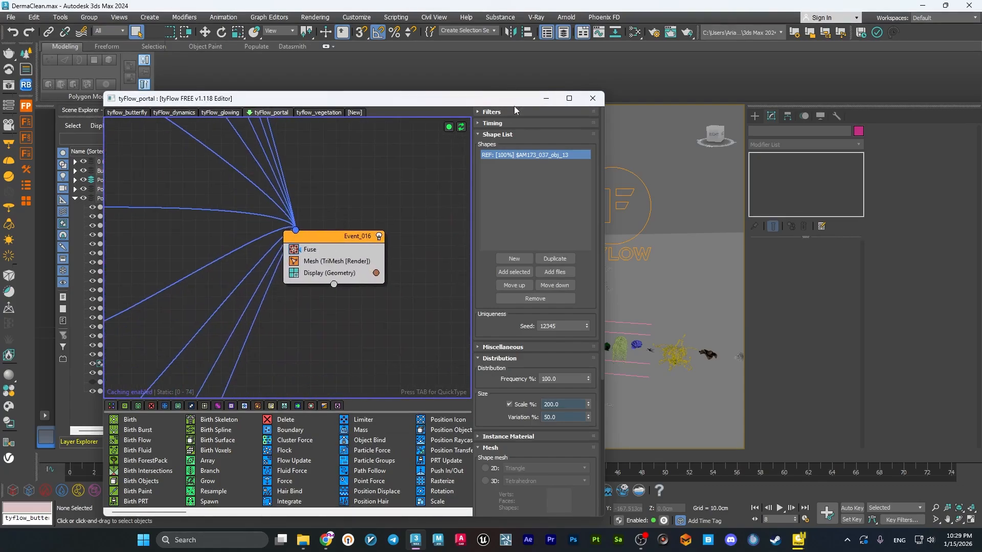
Minimize the tyFlow editor and look closely at the flower-covered portal arch
click(547, 98)
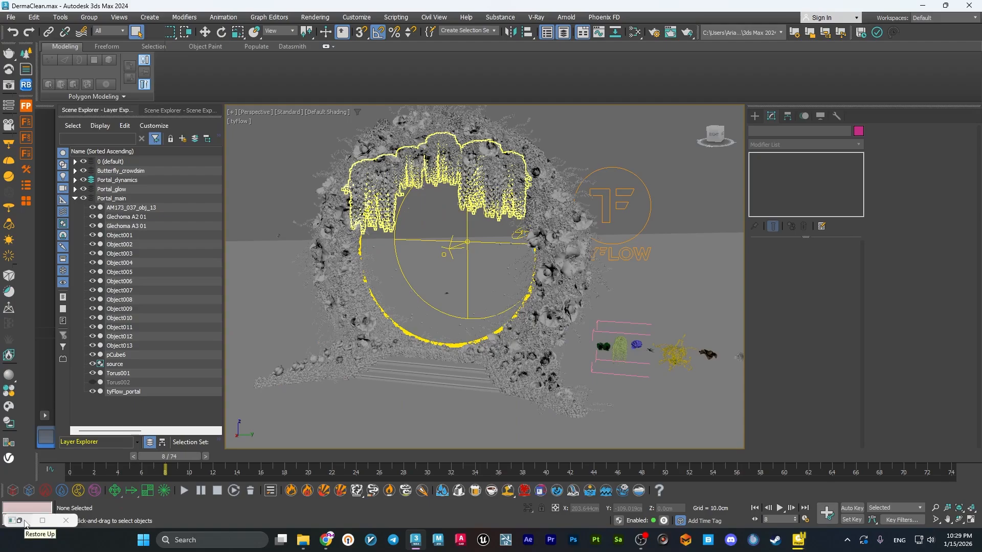
click(24, 521)
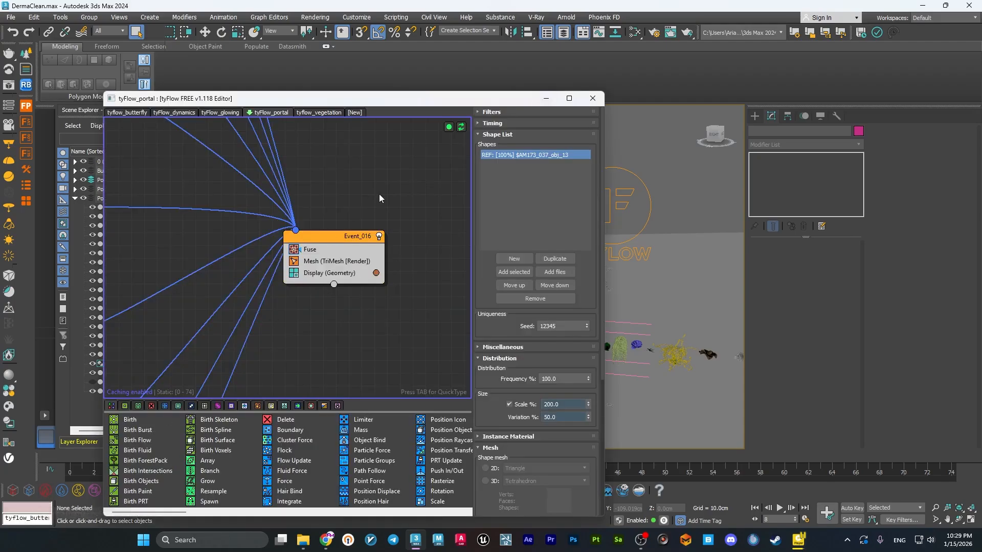
click(548, 98)
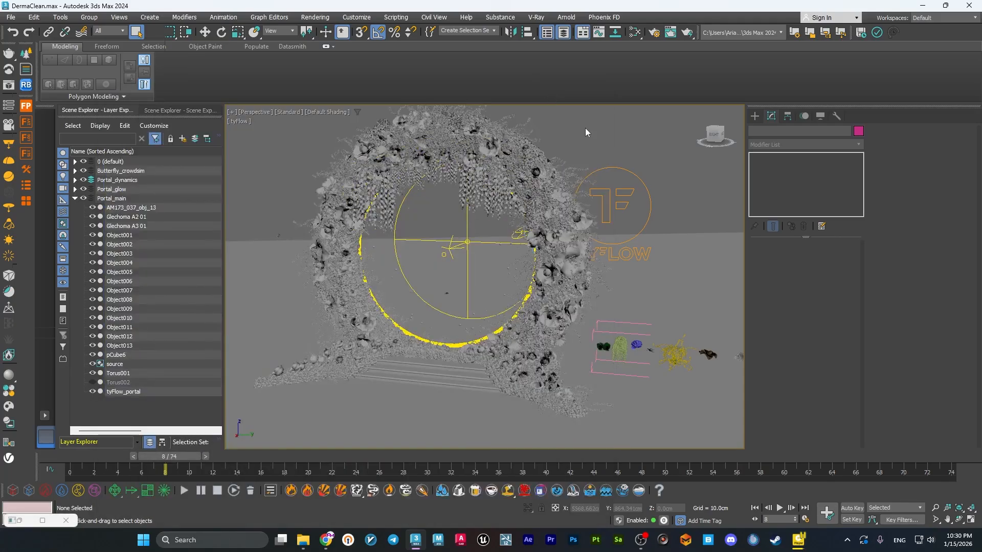
scroll(491, 245, up, 5)
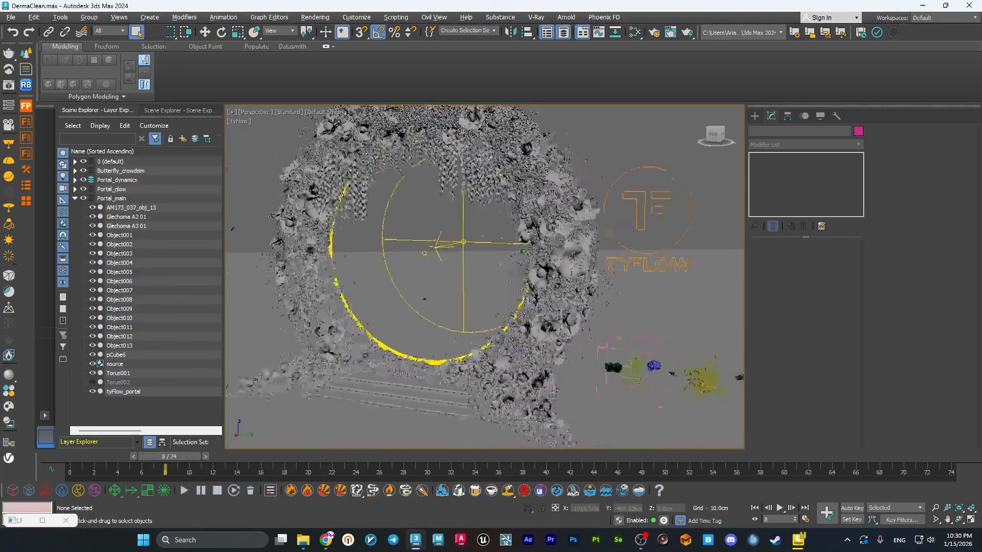
Collapse the Portal_main layer and toggle the Portal_glow layer's visibility off and on to inspect the small particles around the portal
scroll(485, 276, down, 5)
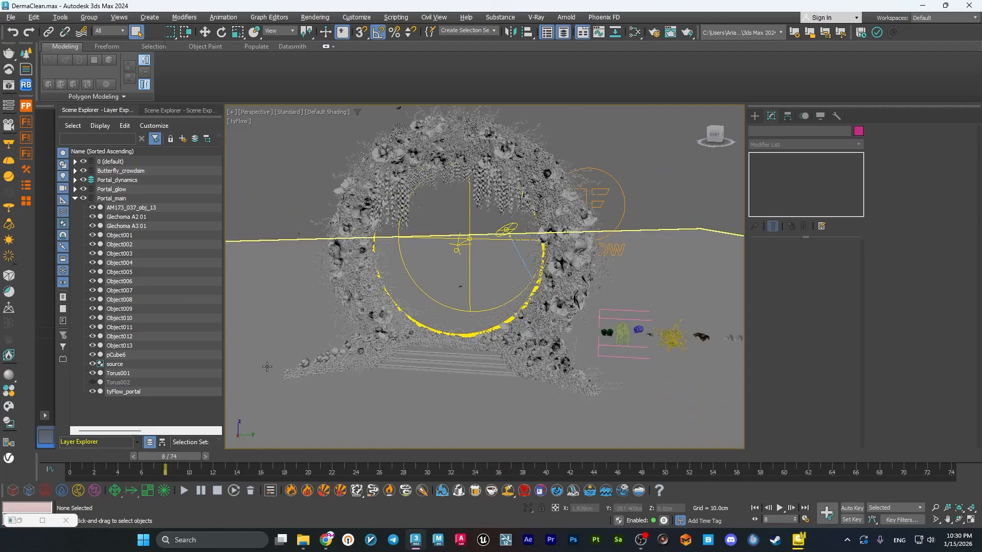
click(75, 199)
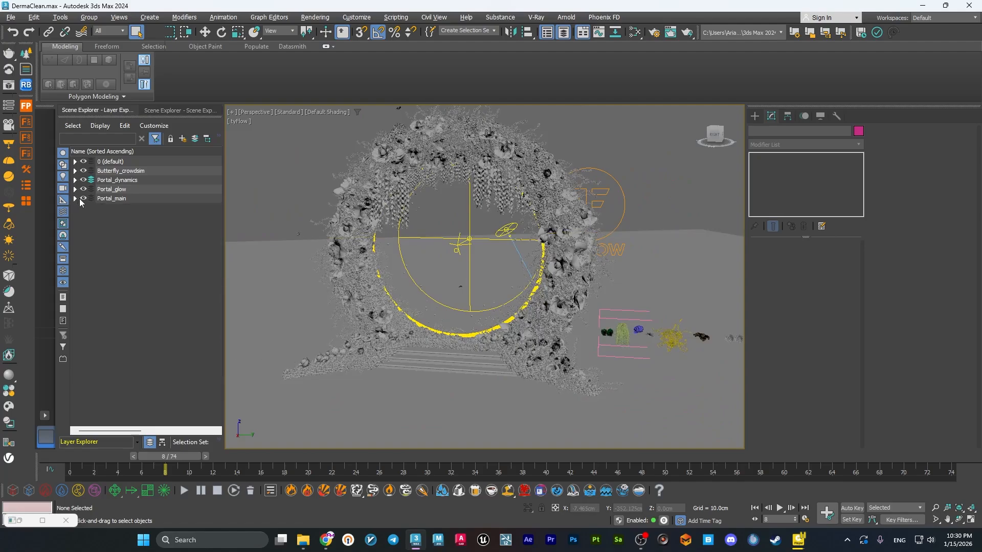
click(83, 189)
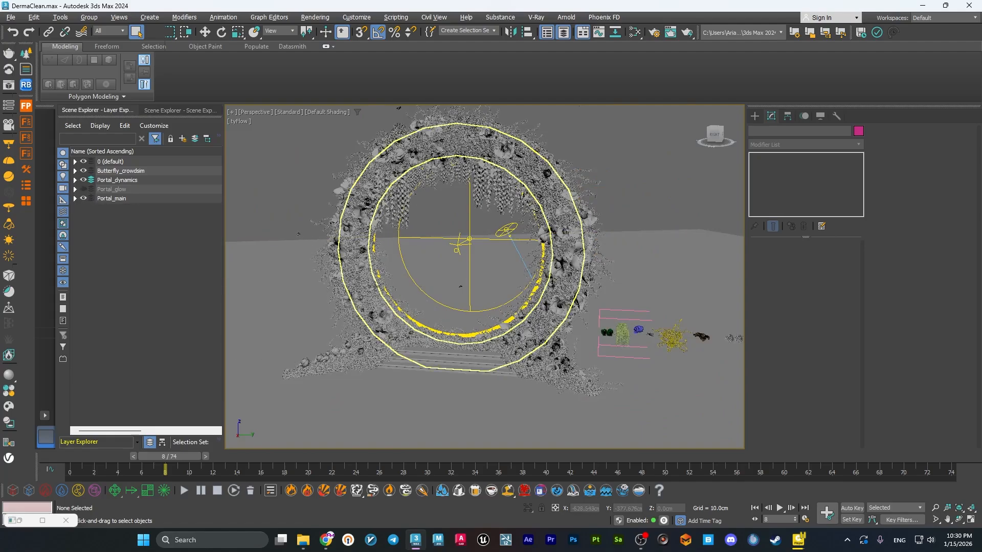
click(83, 189)
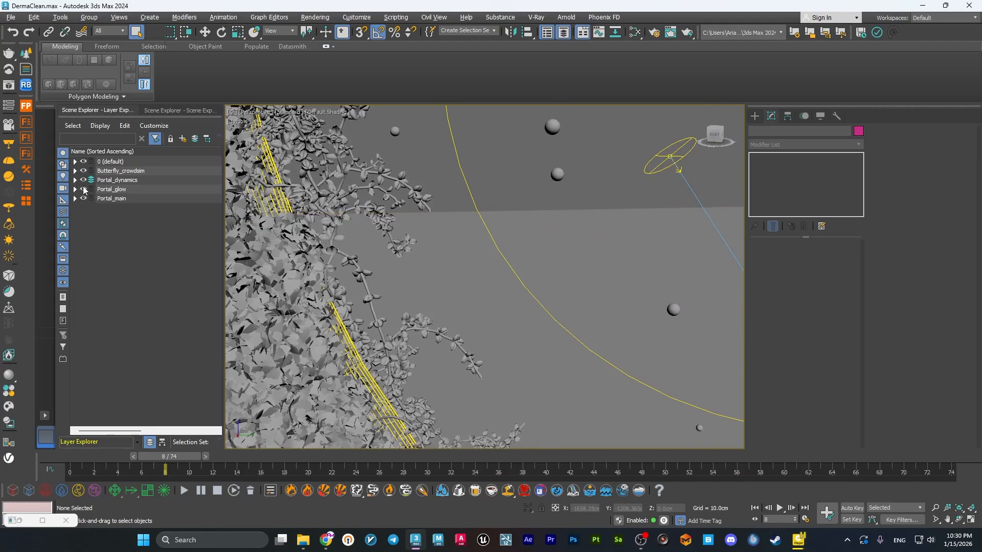
mouse_move(487, 193)
middle_down()
mouse_move(480, 212)
mouse_move(481, 193)
middle_up()
scroll(481, 197, down, 3)
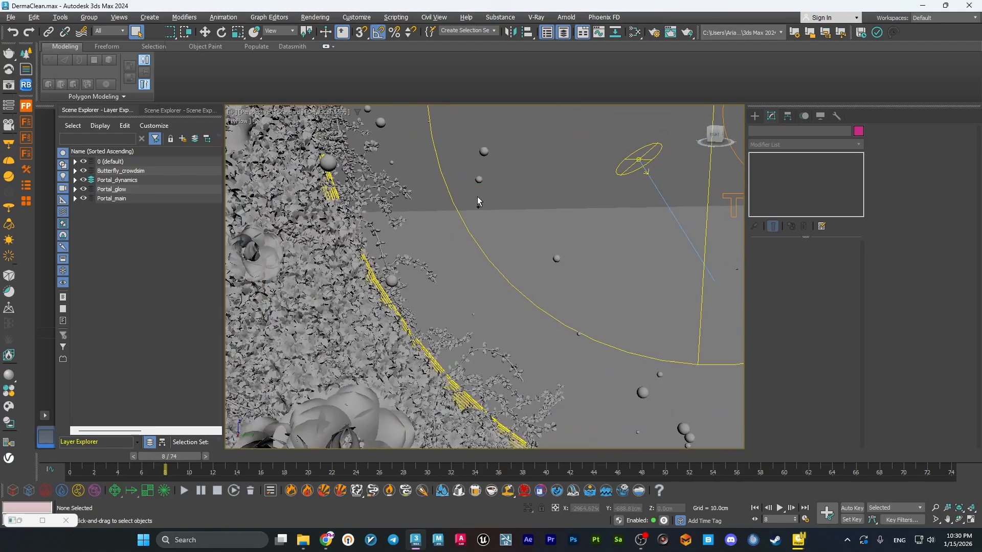
Expand the Portal_glow layer, unhide Sphere001 and select it to examine the ring-shaped emitter inside the arch
click(75, 189)
click(93, 199)
scroll(371, 199, down, 6)
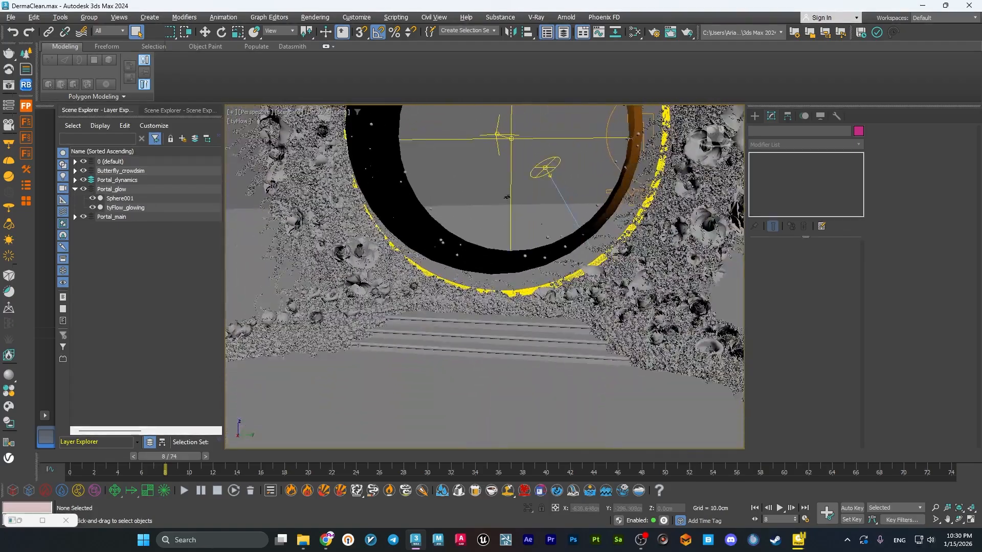
mouse_move(422, 207)
alt+middle_down()
mouse_move(385, 217)
mouse_move(328, 204)
mouse_move(449, 202)
mouse_move(384, 211)
alt+middle_up()
click(385, 217)
scroll(386, 217, down, 5)
scroll(433, 202, up, 3)
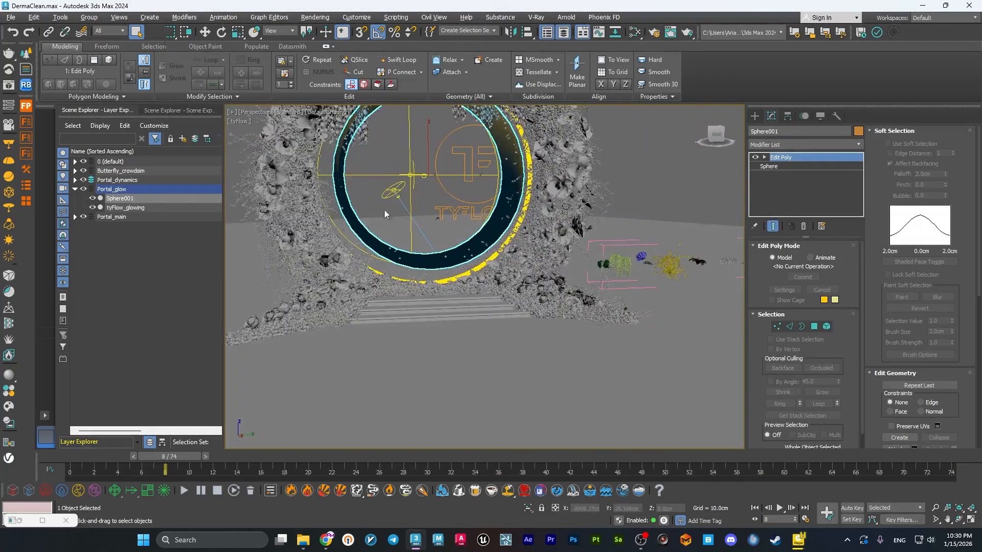
Select tyFlow_glowing and bring up its flow in the tyFlow editor with Event_001 in view
click(140, 206)
click(20, 521)
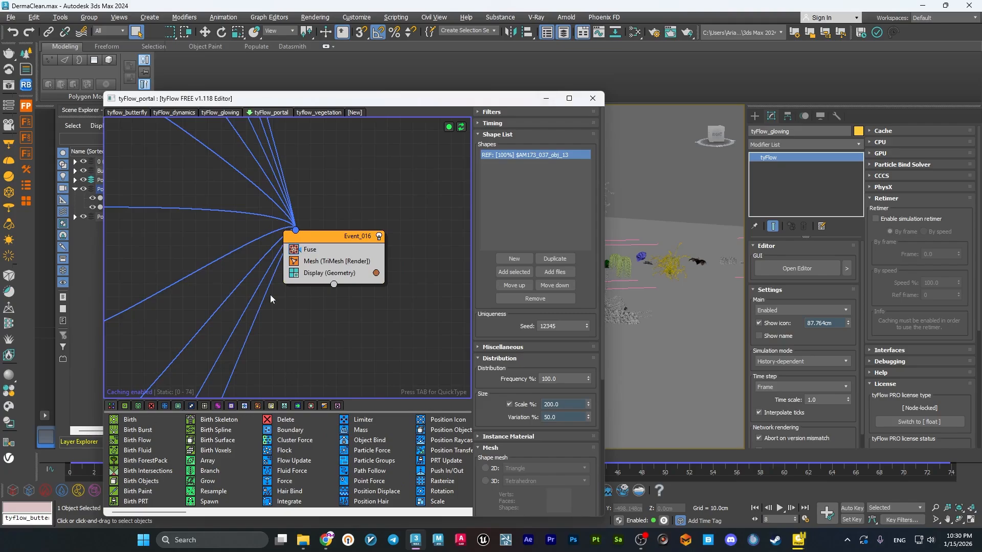
click(202, 115)
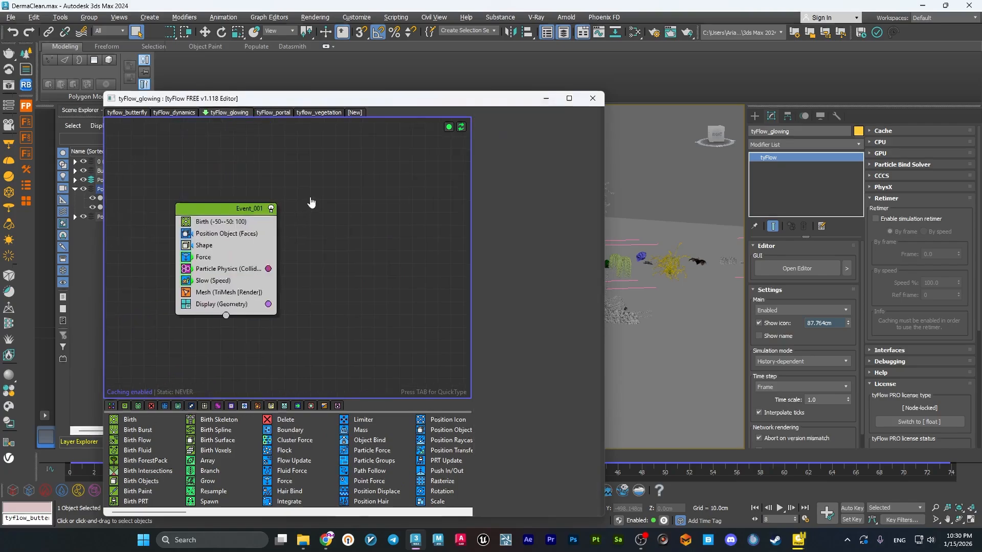
middle_drag(312, 204, 331, 185)
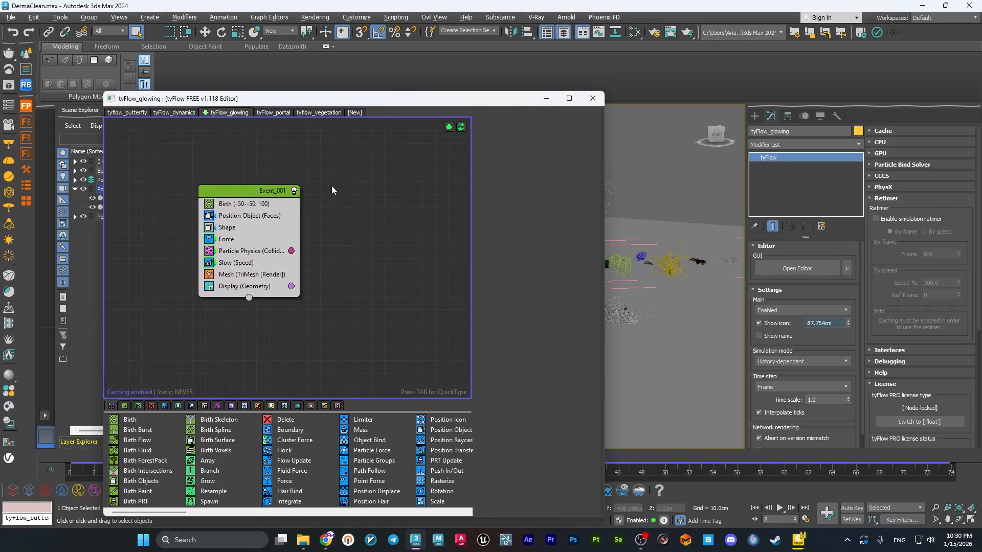
Review the Position Object, Force, Particle Physics and Slow settings of Event_001, and minimize the tyFlow editor
click(249, 216)
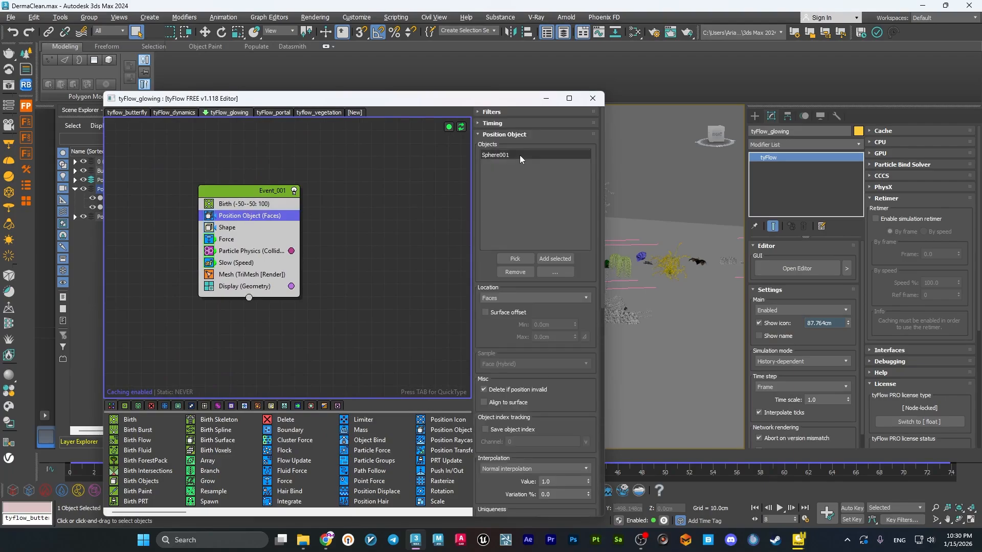
click(257, 238)
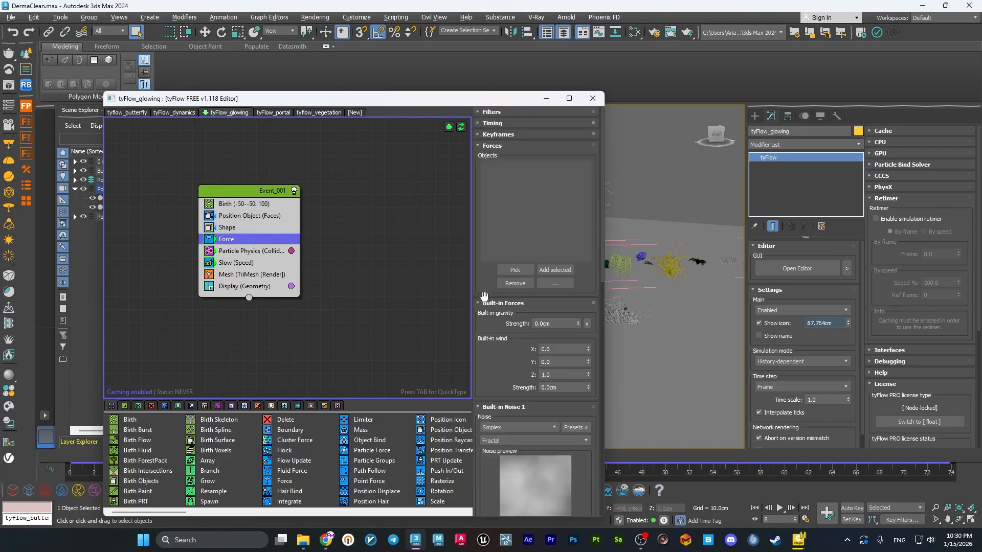
drag(510, 364, 514, 247)
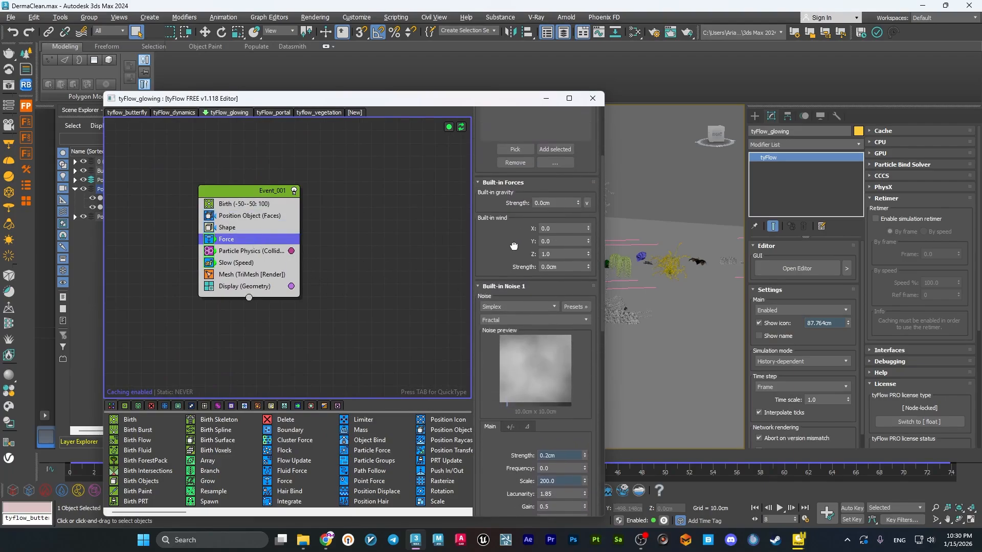
click(250, 251)
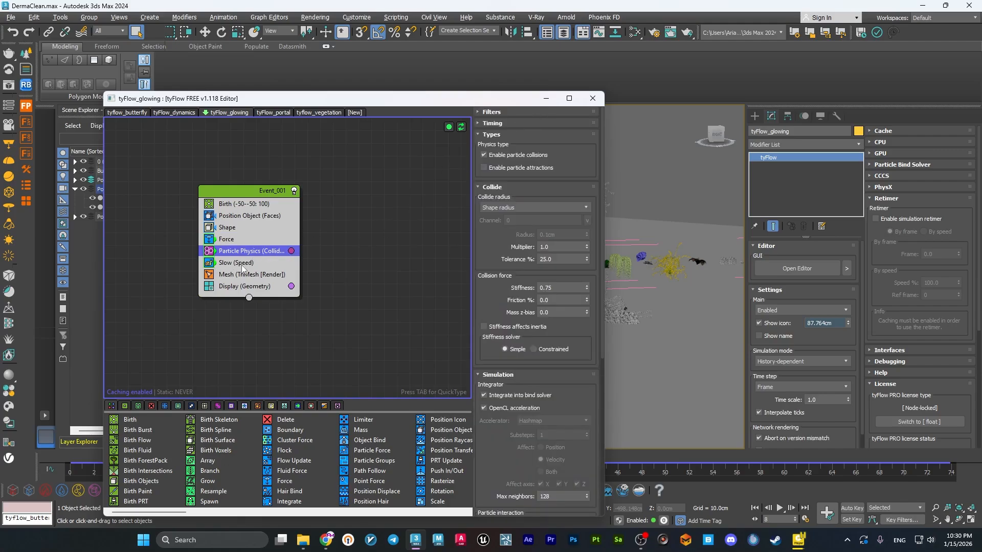
click(240, 263)
click(545, 99)
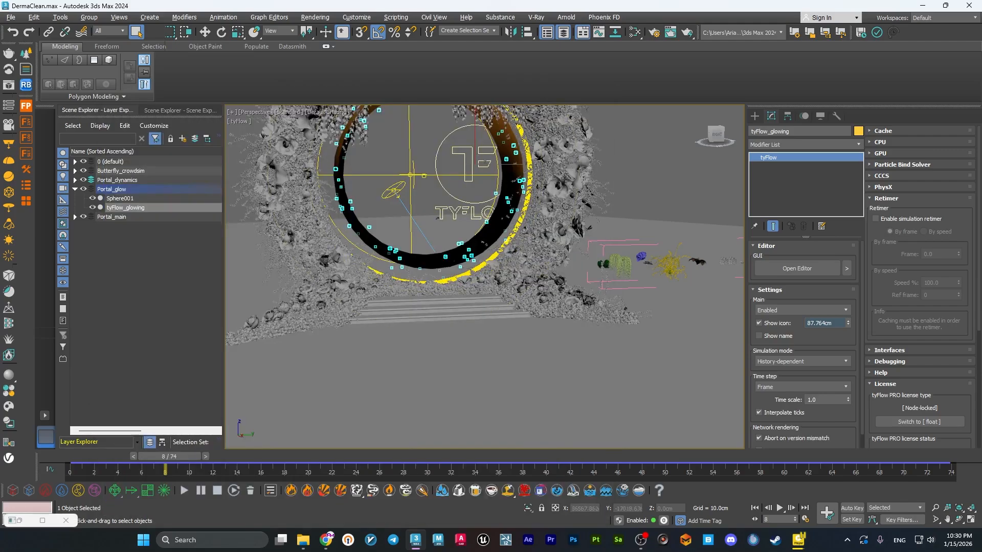
Hide Sphere001 and scrub the timeline to frame 0 to preview the glowing particles around the portal
click(120, 199)
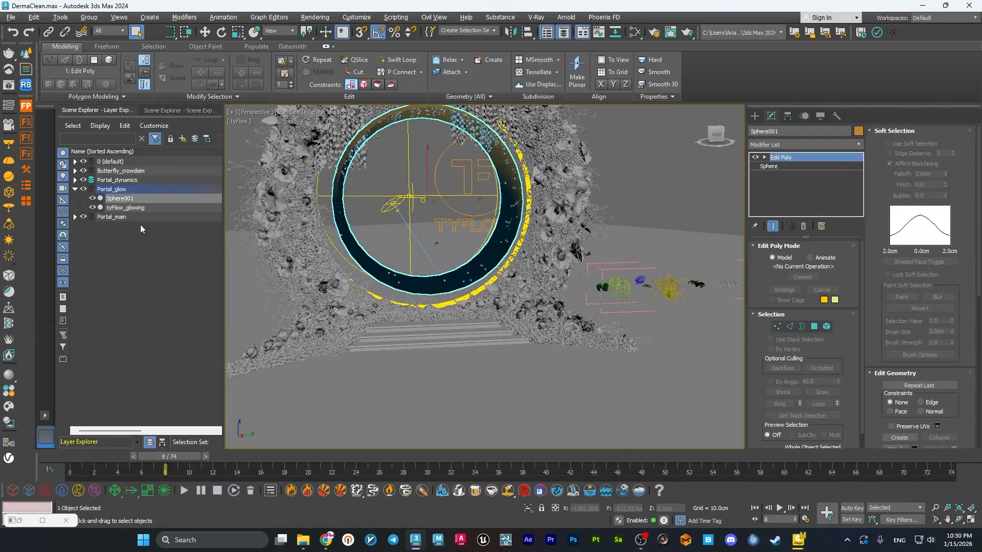
click(93, 197)
scroll(513, 232, up, 6)
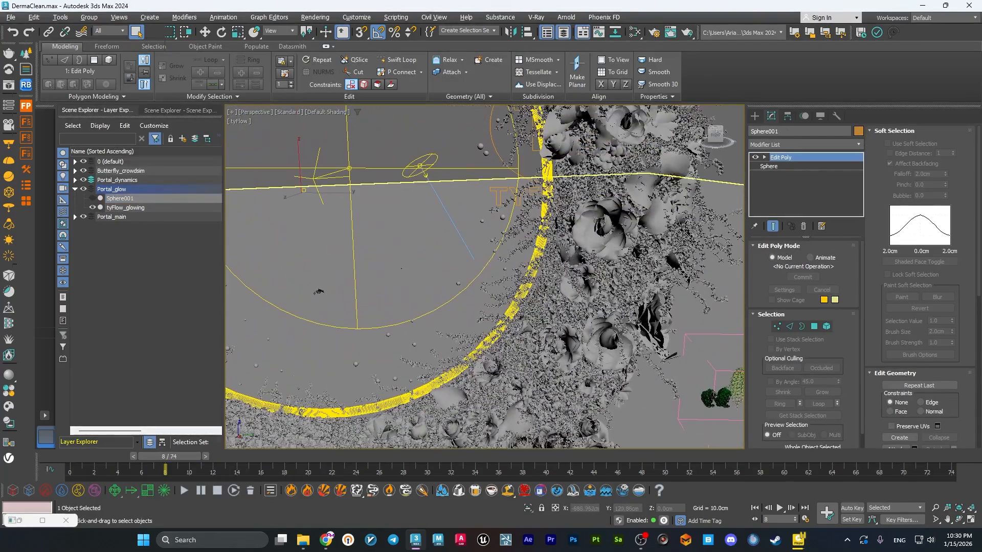
drag(169, 456, 70, 457)
scroll(501, 231, down, 3)
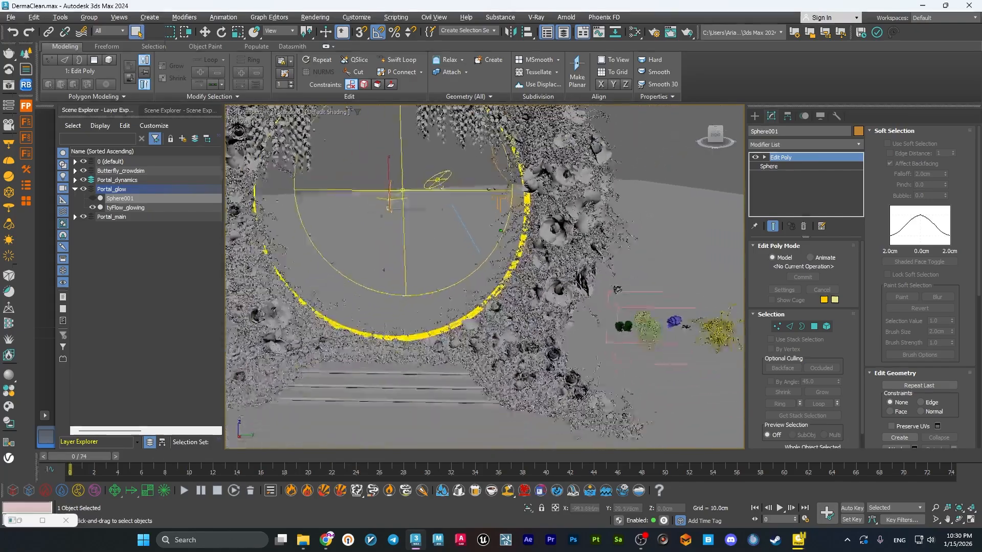
scroll(480, 258, down, 5)
Select the hanging vine mesh at the arch's top, scrub the timeline to preview its motion, and deselect it
click(362, 257)
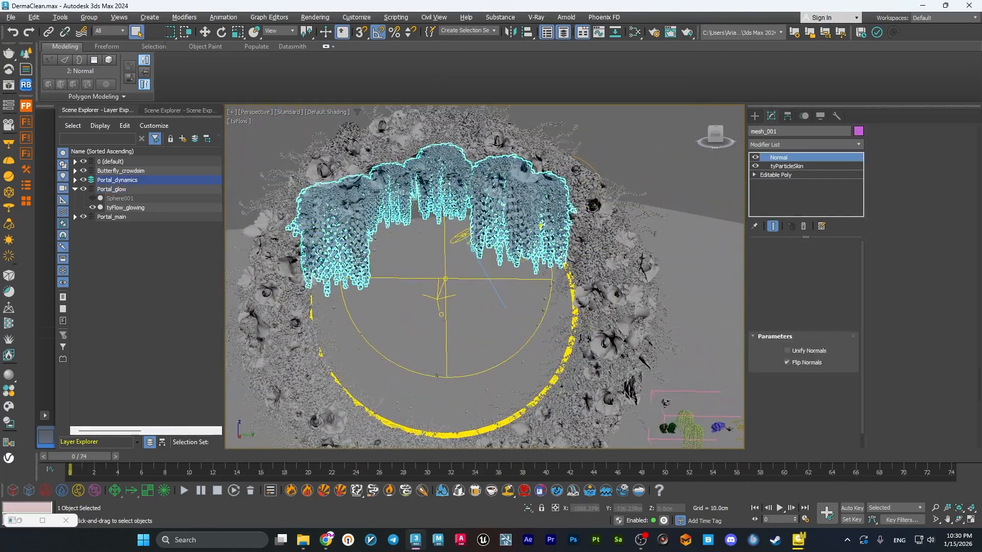
alt+middle_drag(362, 256, 376, 272)
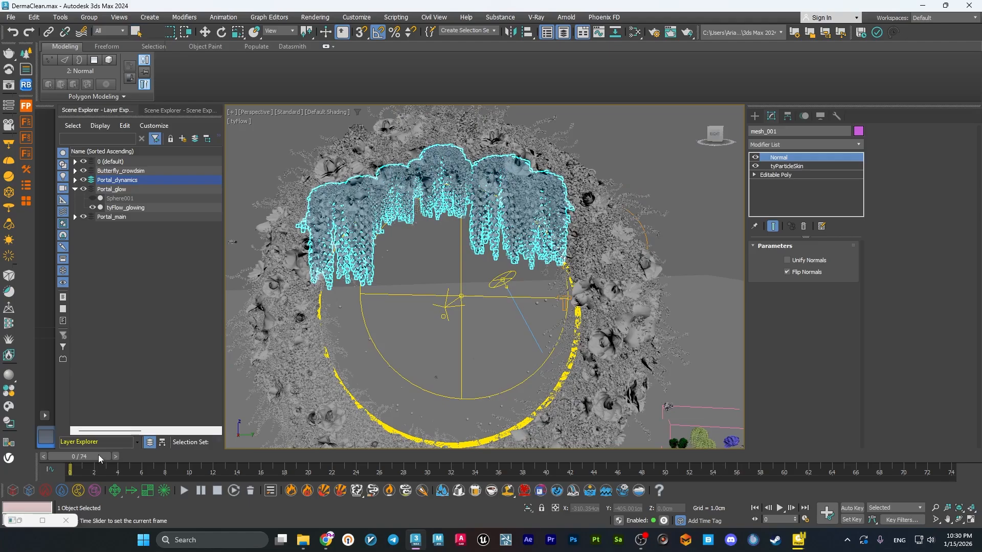
drag(99, 457, 71, 458)
key(q)
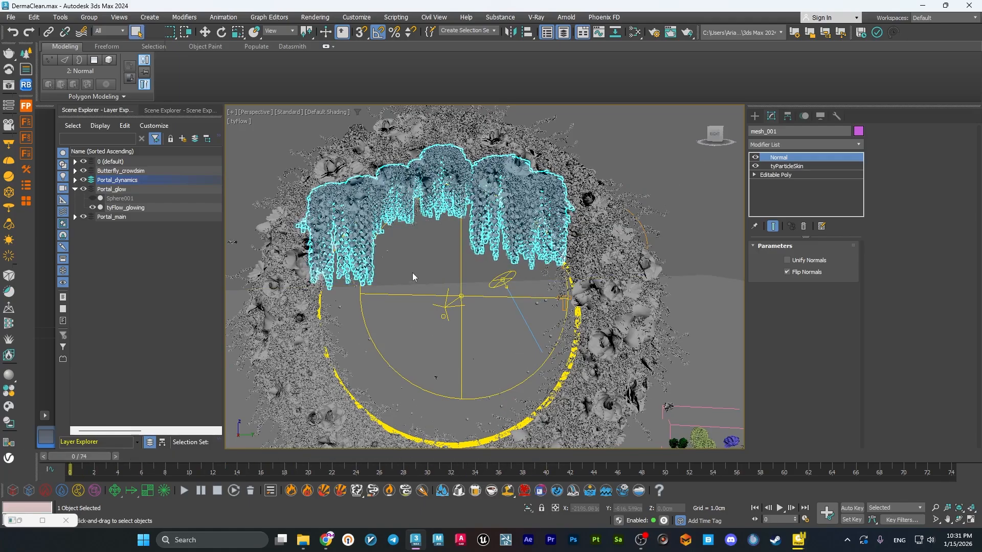
click(436, 245)
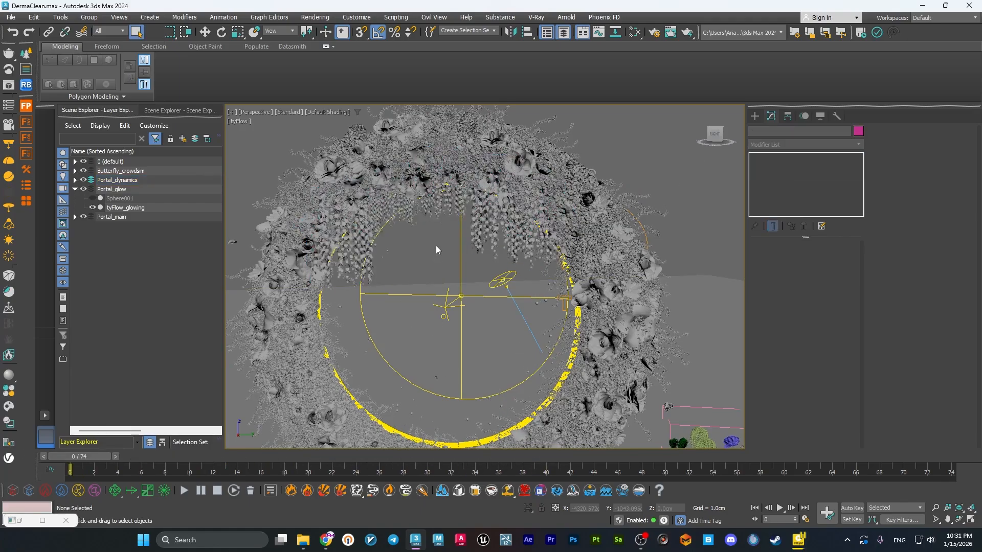
Open the tyflow_vegetation flow in the tyFlow editor, and collapse Portal_glow and expand Portal_dynamics in the scene list
click(20, 521)
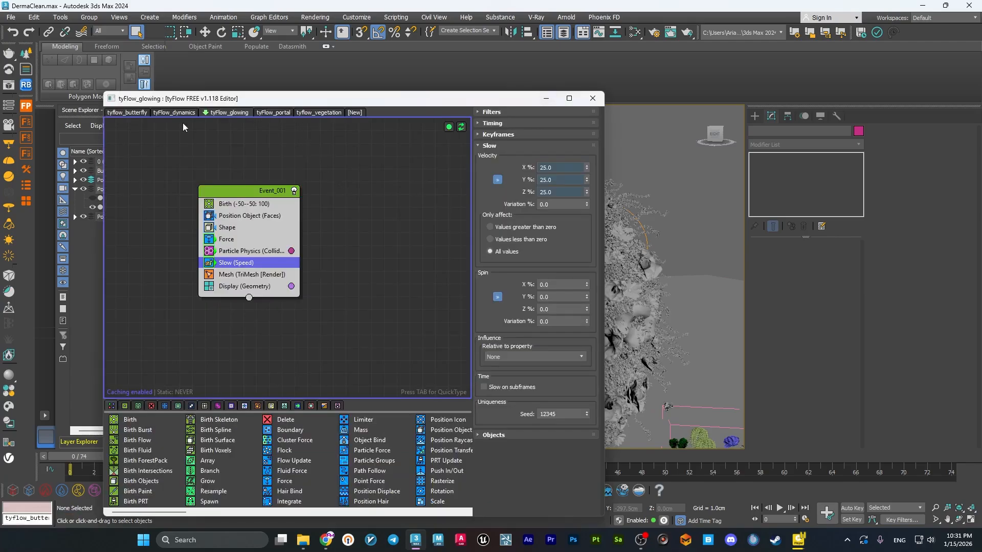
click(324, 113)
drag(365, 98, 485, 97)
click(75, 189)
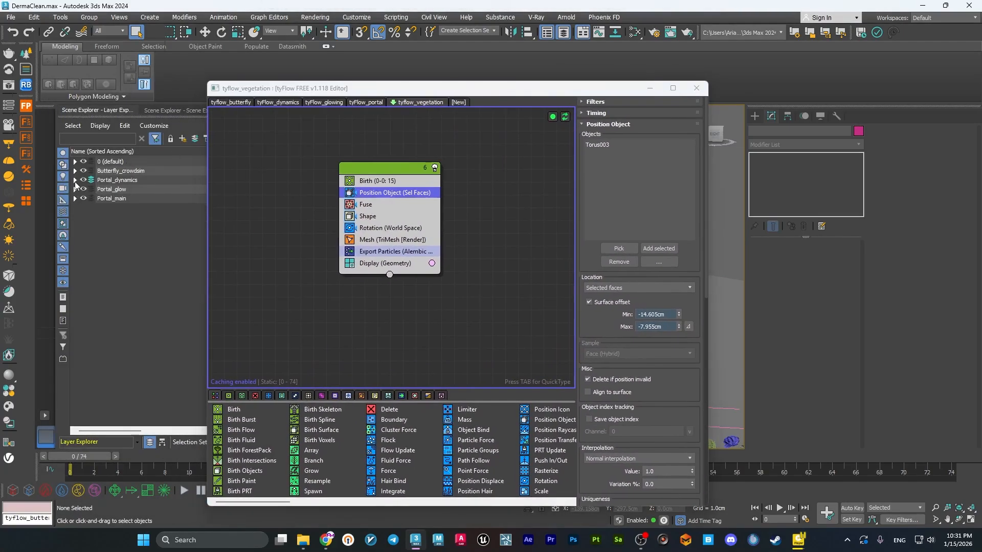
click(75, 180)
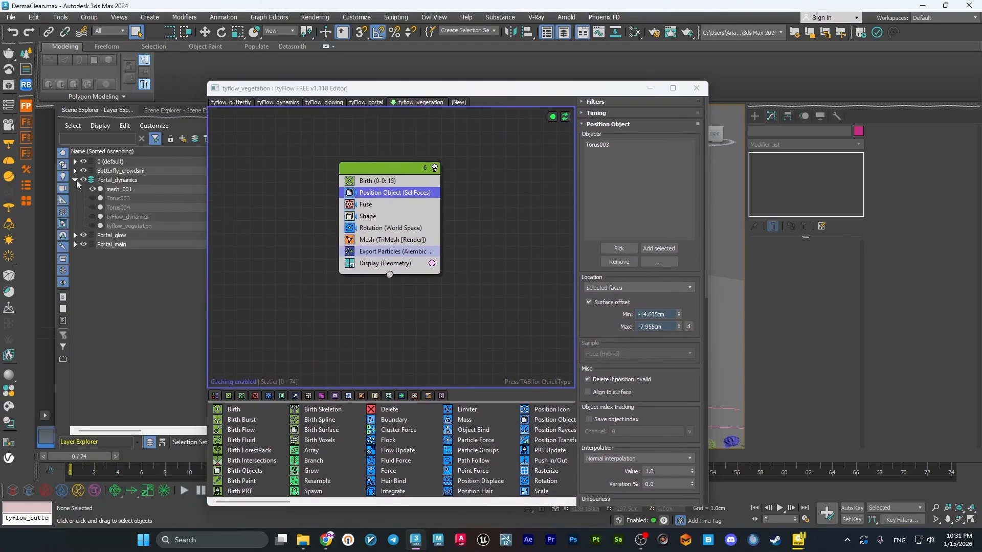
Unhide tyflow_vegetation, minimize the editor and hide mesh_001 to view the flow's own hanging vines
click(92, 226)
click(650, 93)
click(480, 215)
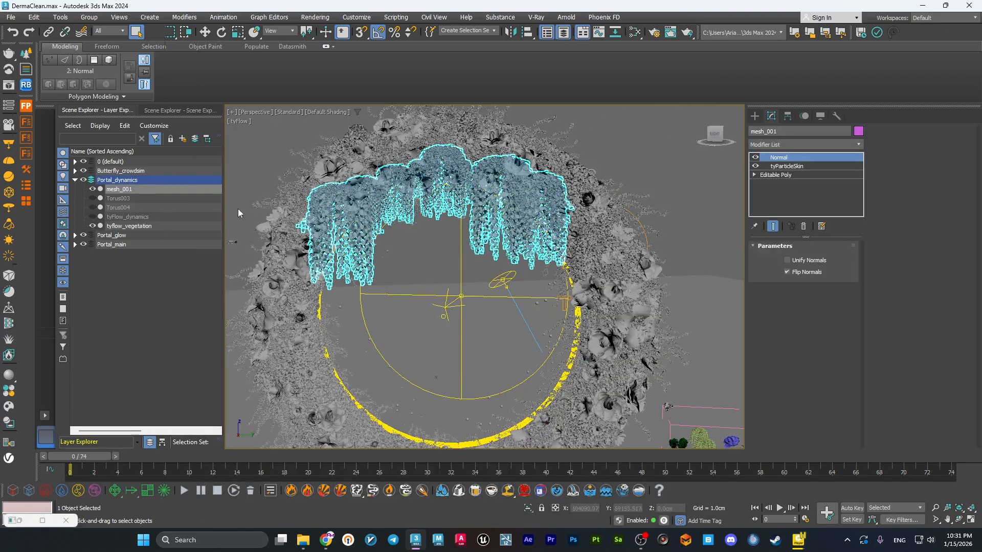
click(92, 188)
alt+middle_drag(456, 249, 363, 268)
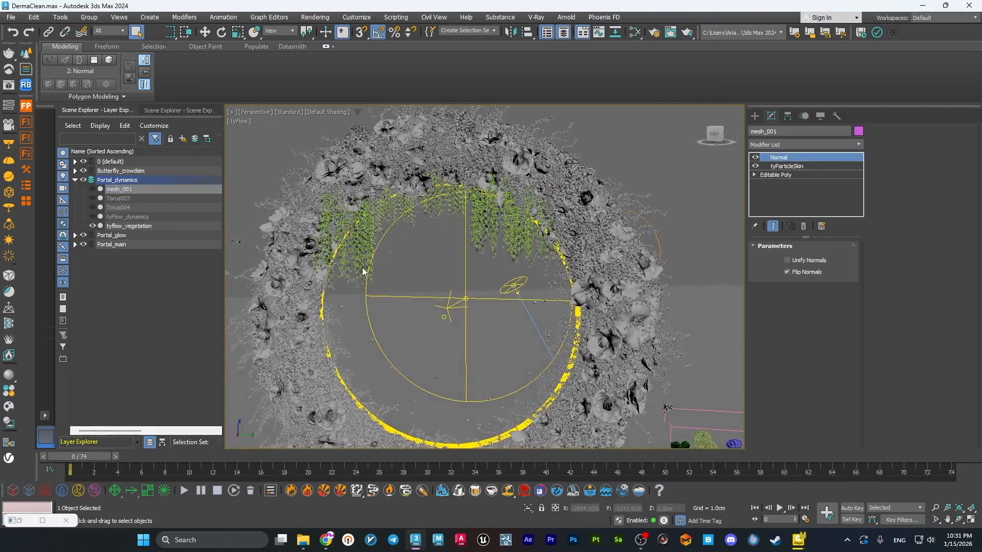
Place the tyflow_vegetation flow beside the vines to compare them with its operators, and minimize the editor again
click(19, 521)
drag(409, 88, 124, 87)
middle_drag(469, 269, 500, 264)
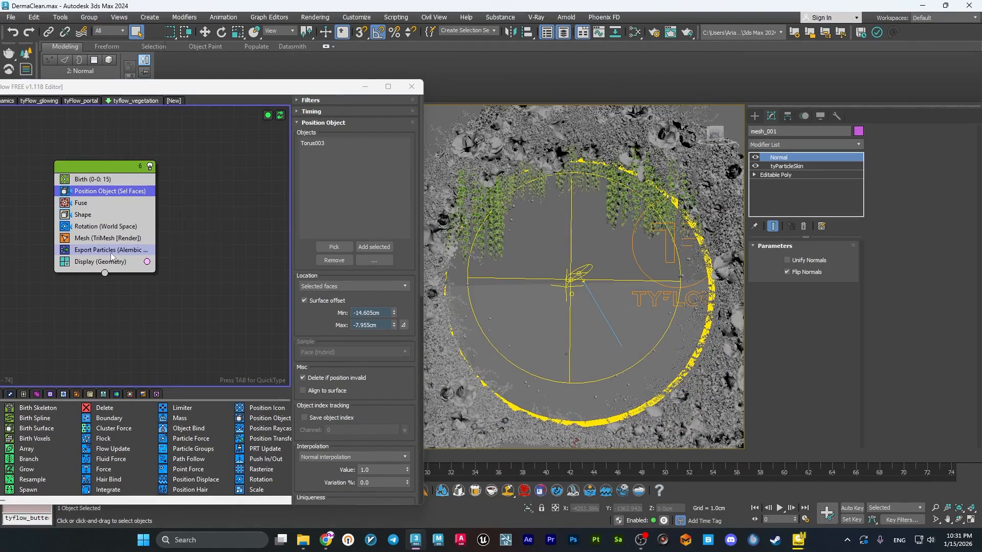
click(364, 88)
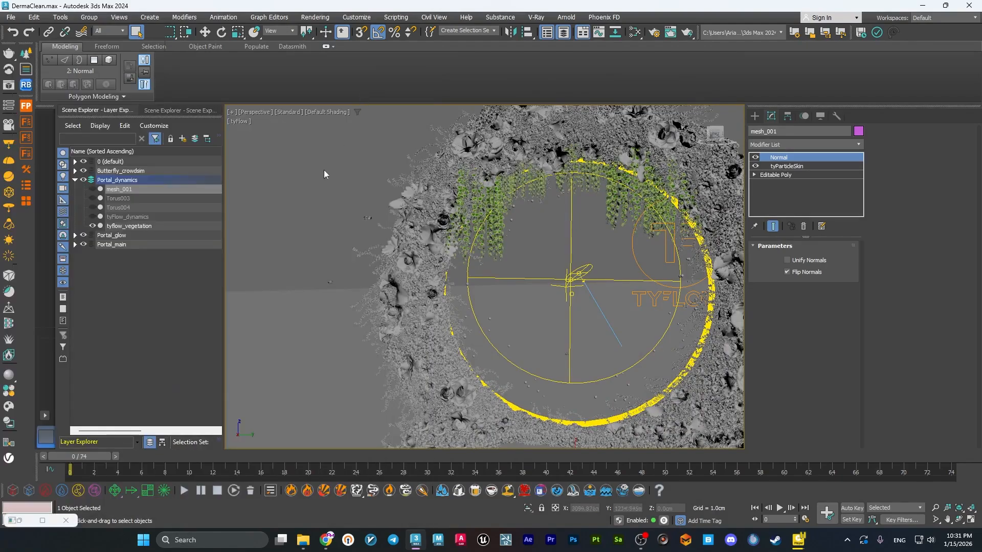
Hide tyflow_vegetation, unhide mesh_001 and select the hanging vine mesh in the viewport
click(112, 306)
click(92, 188)
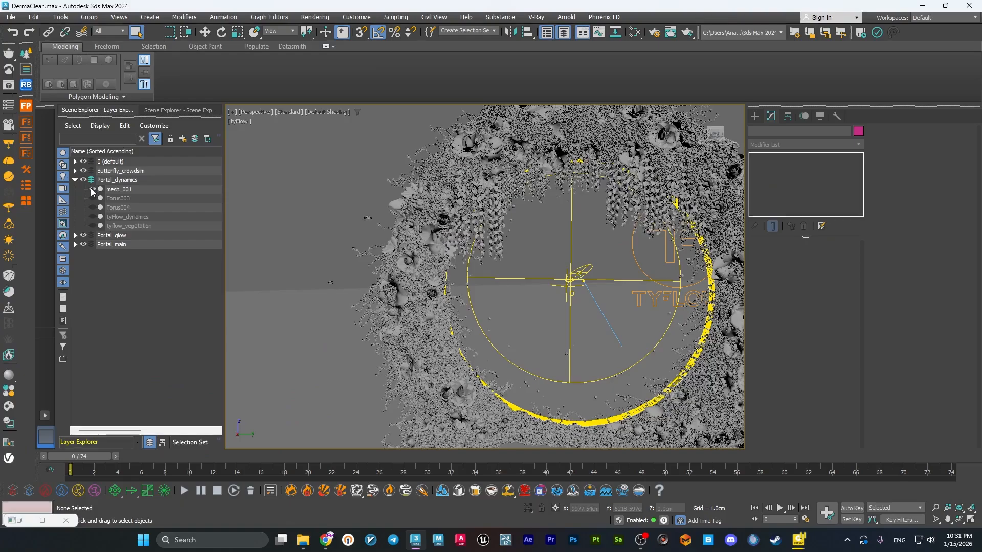
click(507, 181)
middle_drag(536, 235, 527, 236)
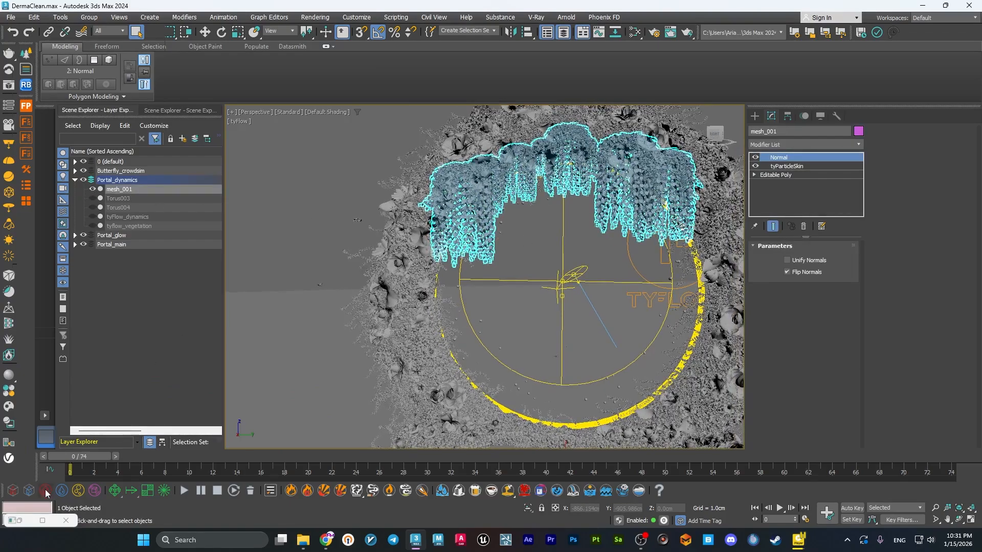
Open the tyFlow_dynamics flow with its PhysX Bind settings and examine the selected vine mesh up close beside the editor
click(19, 521)
drag(280, 85, 288, 83)
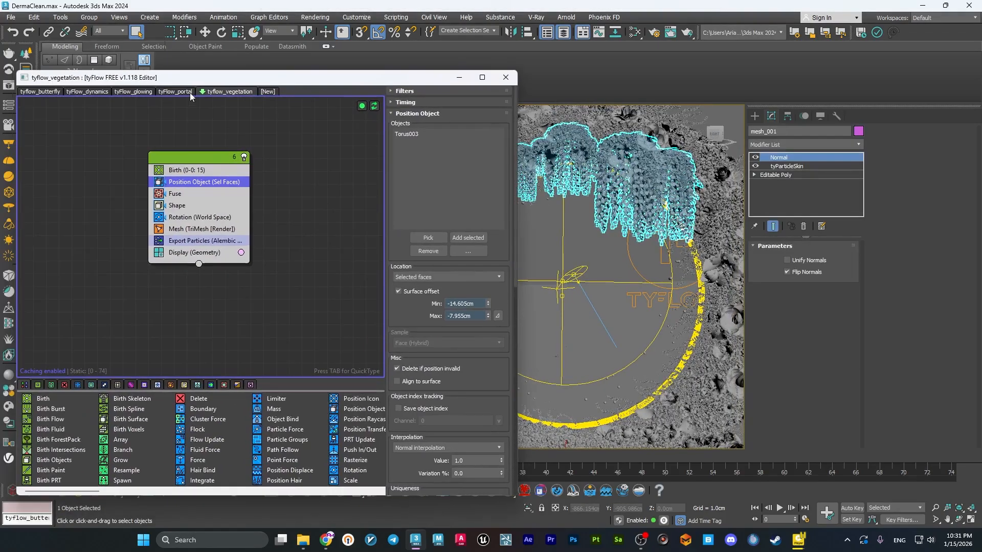
click(99, 93)
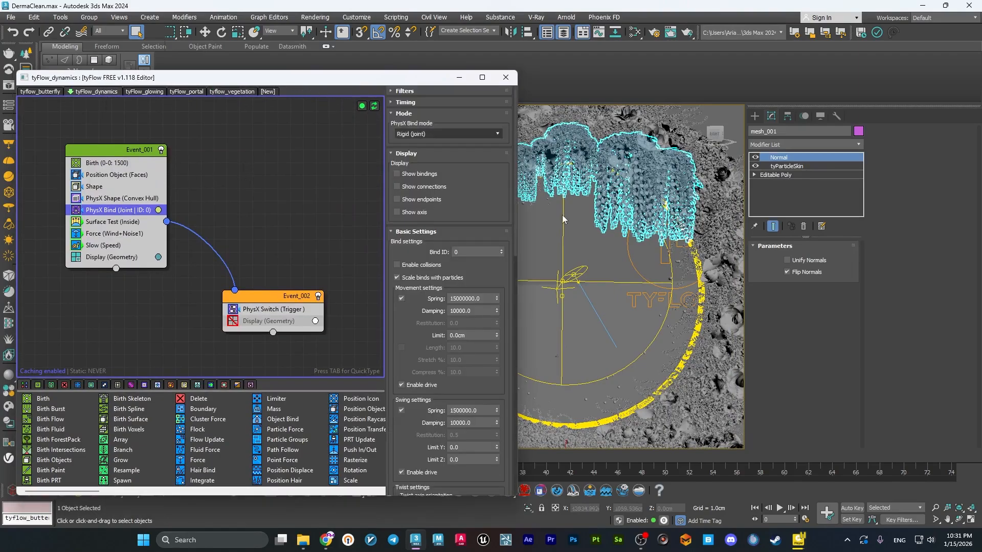
scroll(564, 220, up, 6)
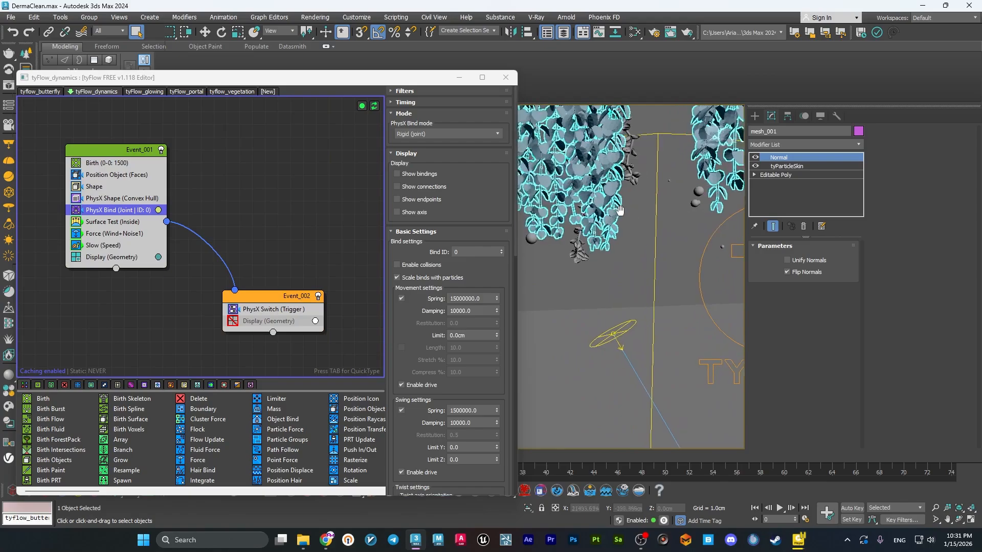
mouse_move(195, 82)
mouse_down()
mouse_move(398, 95)
mouse_move(188, 80)
mouse_up()
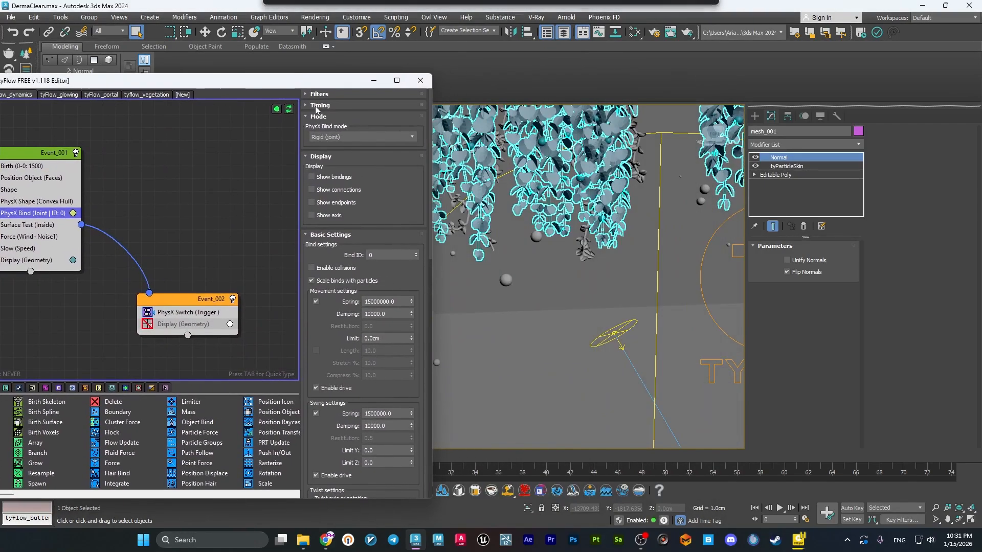
Clear the selection, examine the hanging vines up close and bring the tyFlow_dynamics editor fully back into view
scroll(576, 241, up, 1)
middle_drag(568, 230, 541, 259)
click(576, 241)
scroll(523, 271, up, 3)
scroll(537, 261, down, 2)
scroll(582, 265, down, 4)
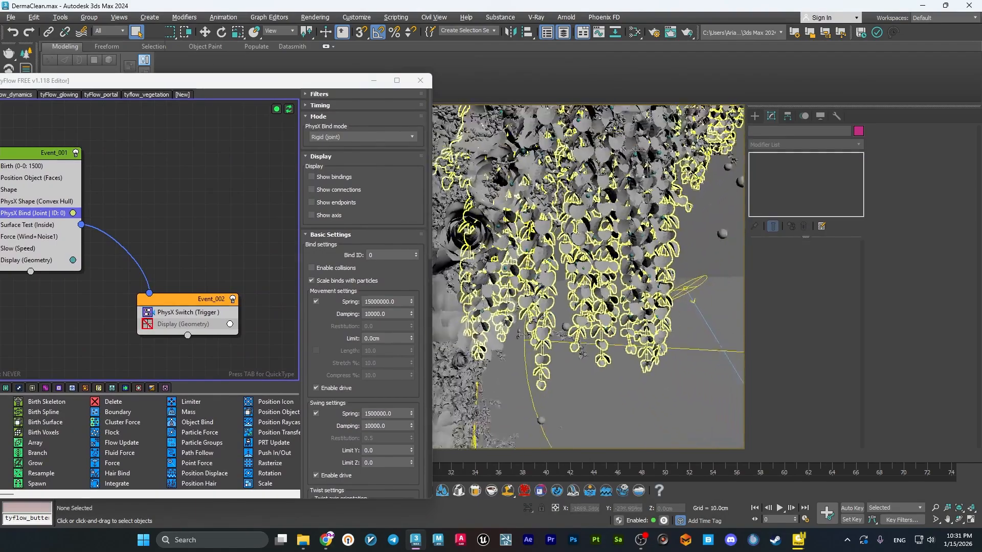
drag(209, 81, 307, 80)
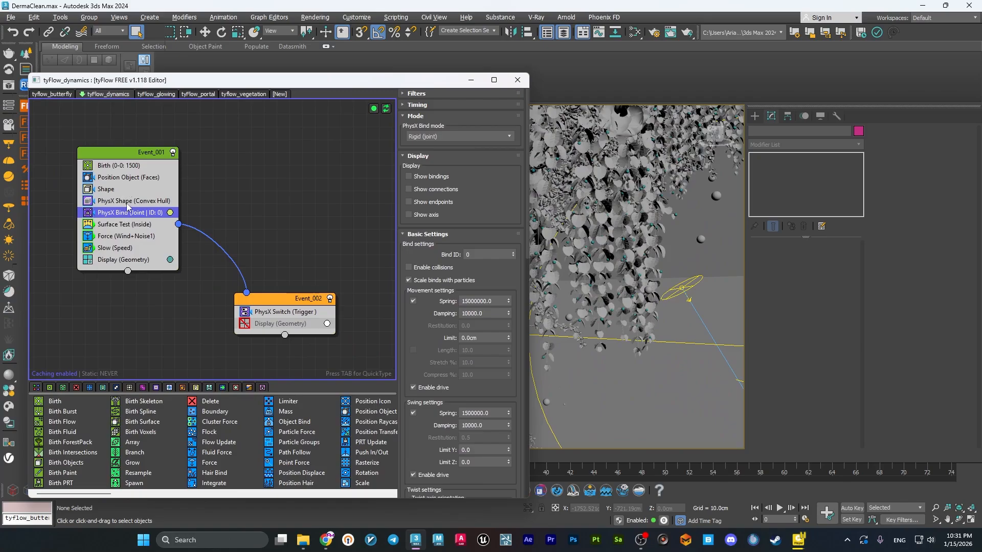
Turn on Show bindings in the PhysX Bind operator and examine the bindings around the portal beside the editor
click(428, 179)
drag(327, 80, 144, 92)
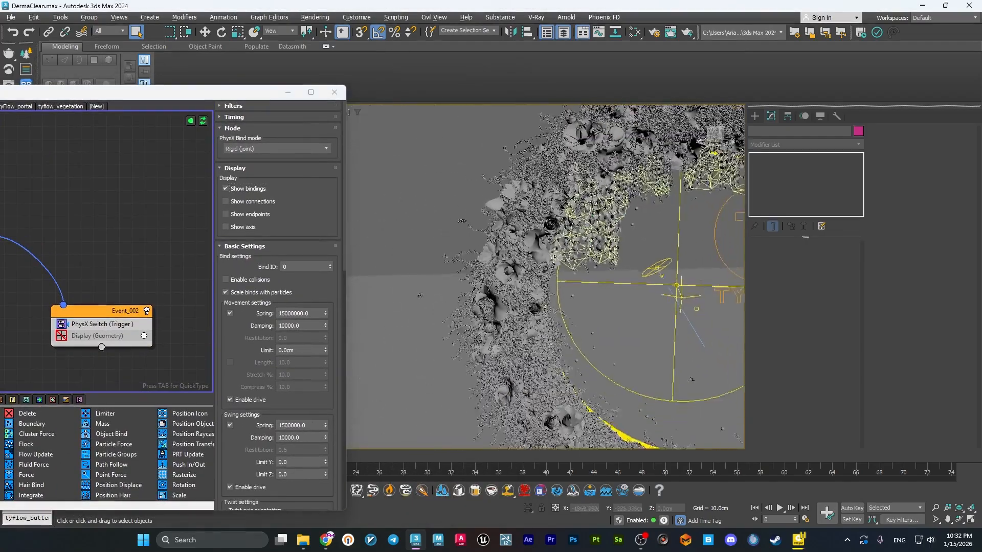
alt+middle_drag(557, 257, 629, 192)
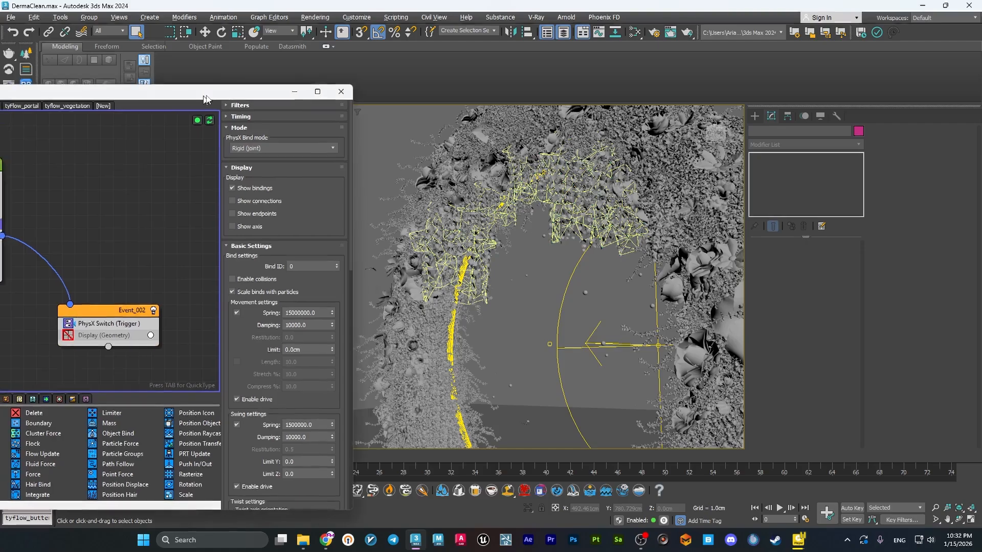
drag(196, 100, 419, 74)
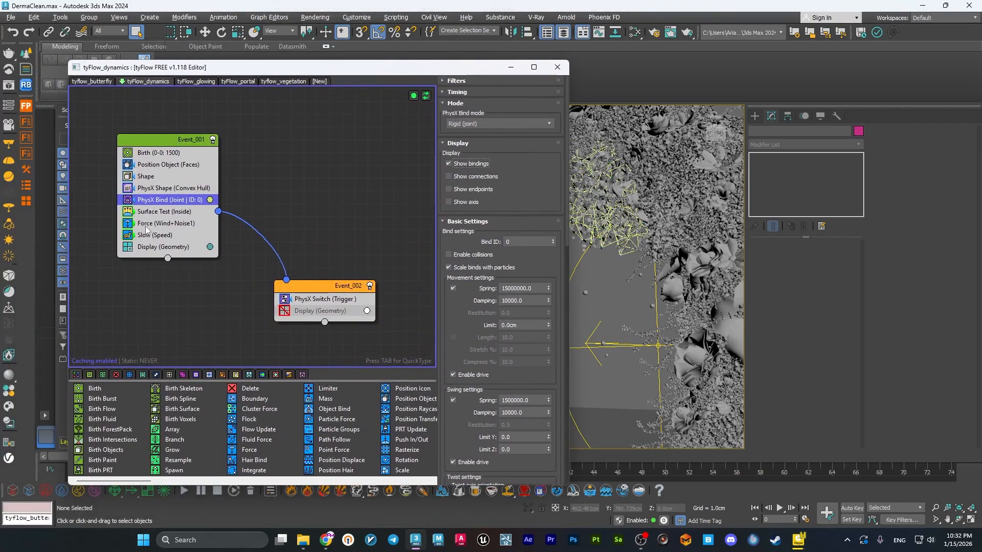
Show the Surface Test operator's settings, then unhide and select its object Torus004 to examine it on the portal
click(171, 212)
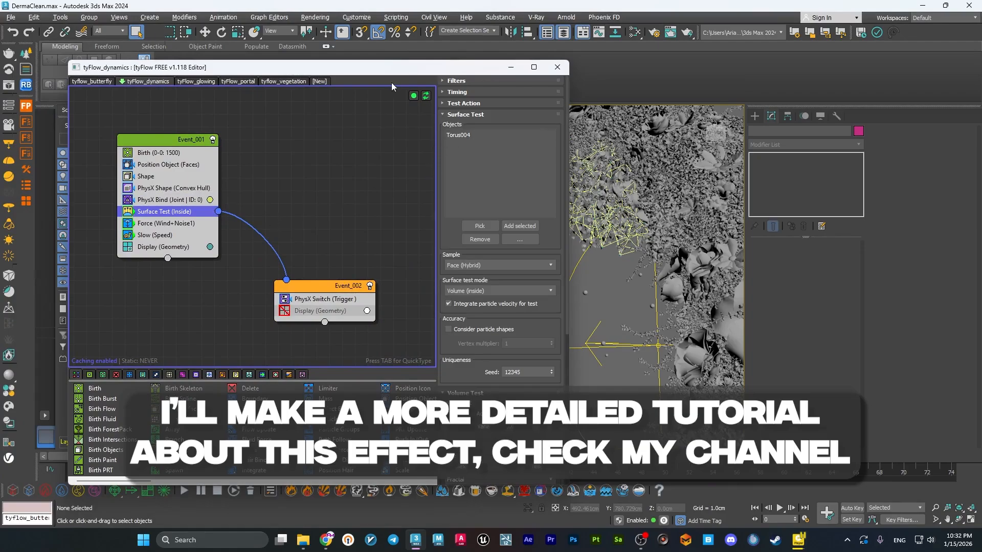
drag(392, 67, 595, 79)
click(93, 207)
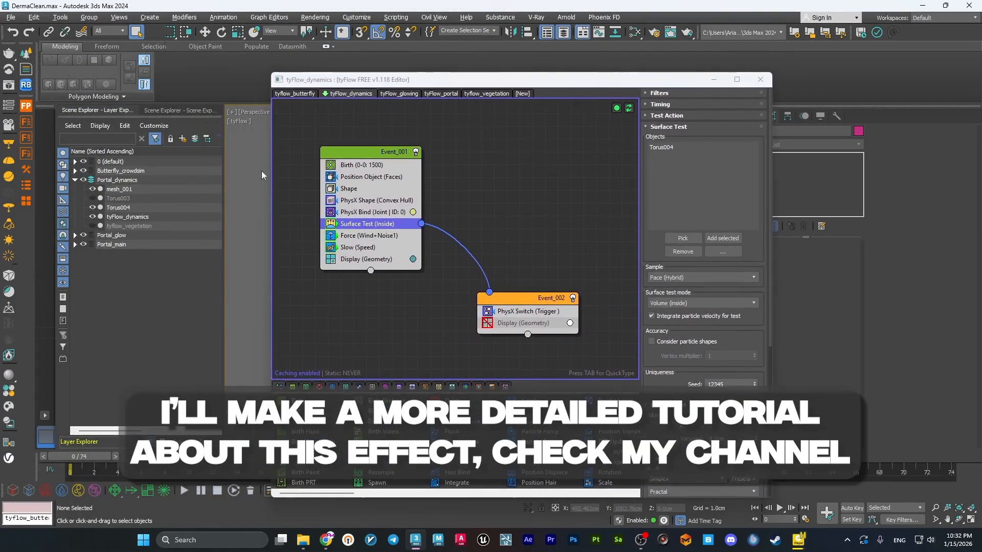
drag(531, 82, 185, 83)
click(118, 208)
alt+middle_drag(593, 251, 546, 265)
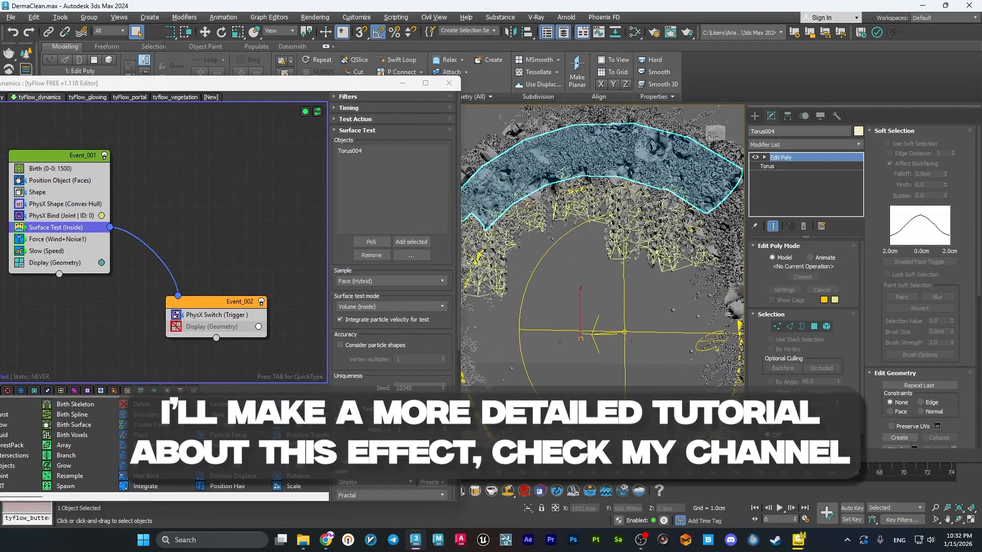
Turn off Show bindings in the PhysX Bind operator and scrub the timeline with the editor minimized
click(570, 263)
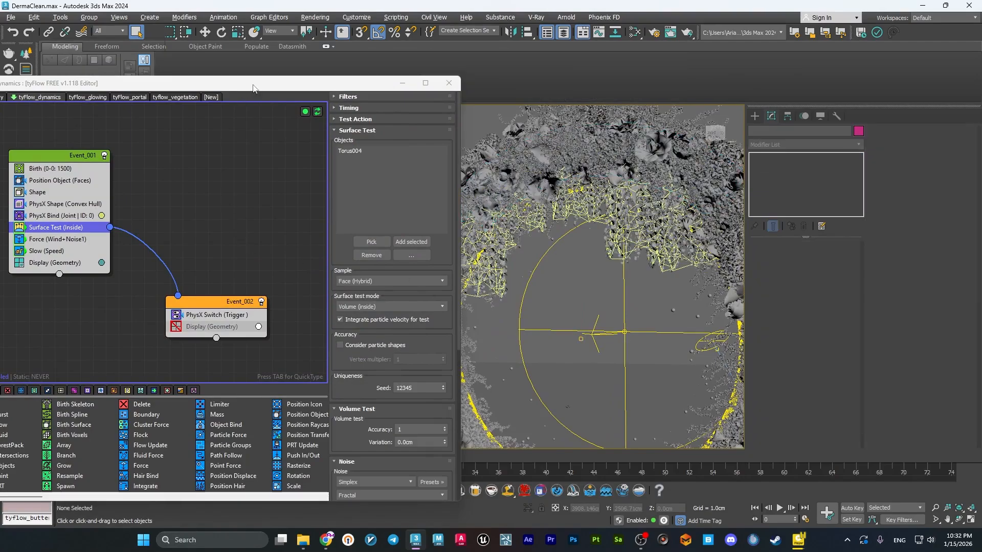
drag(255, 88, 352, 84)
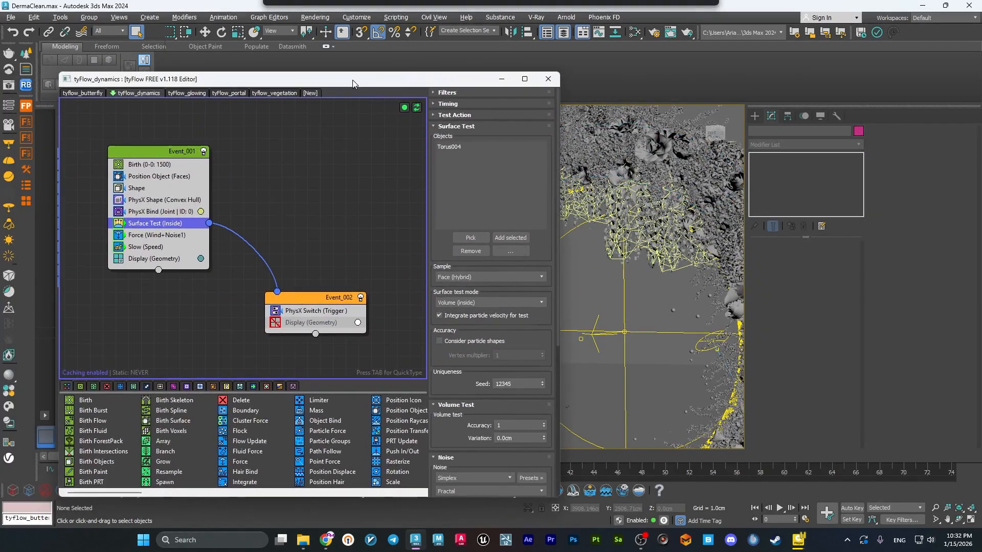
click(500, 81)
click(24, 522)
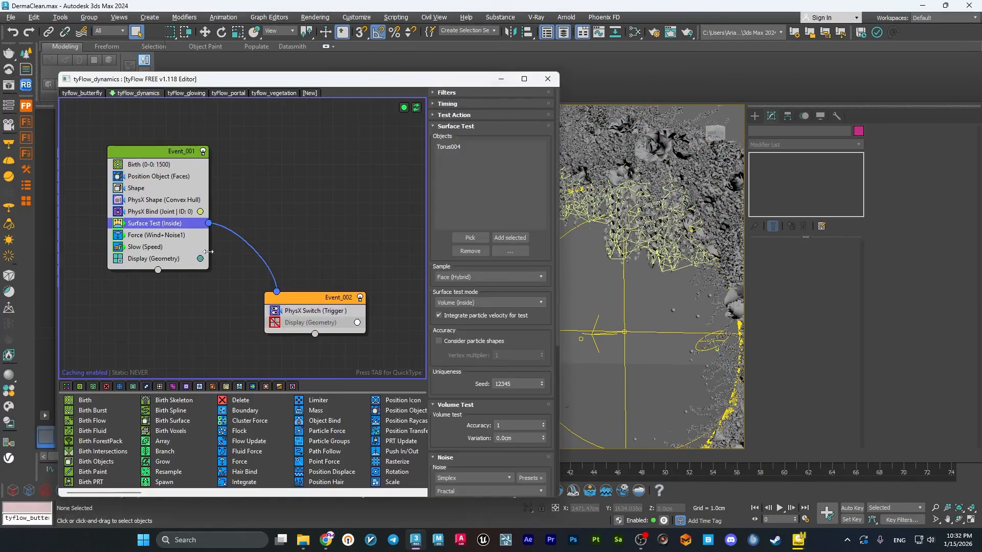
click(174, 211)
click(448, 175)
click(501, 79)
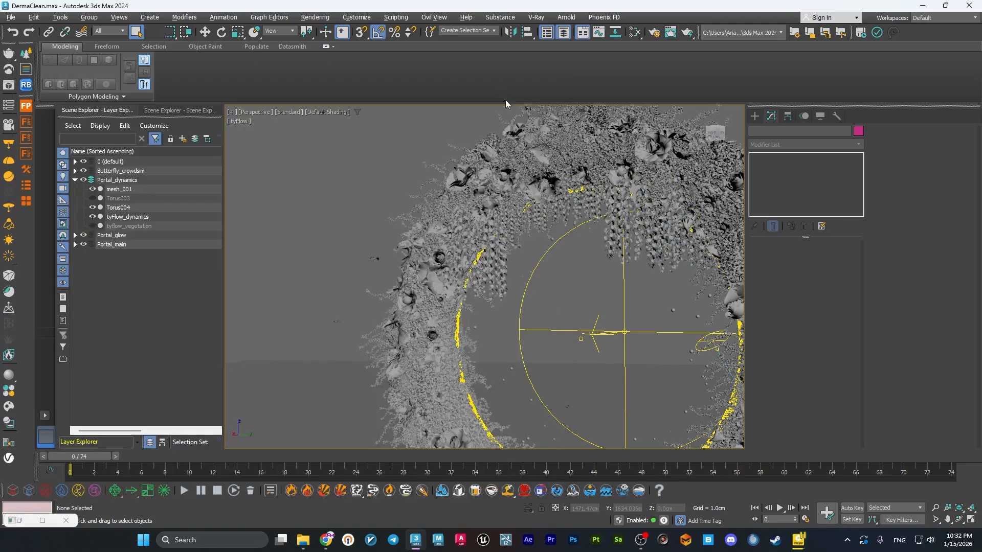
drag(97, 458, 510, 446)
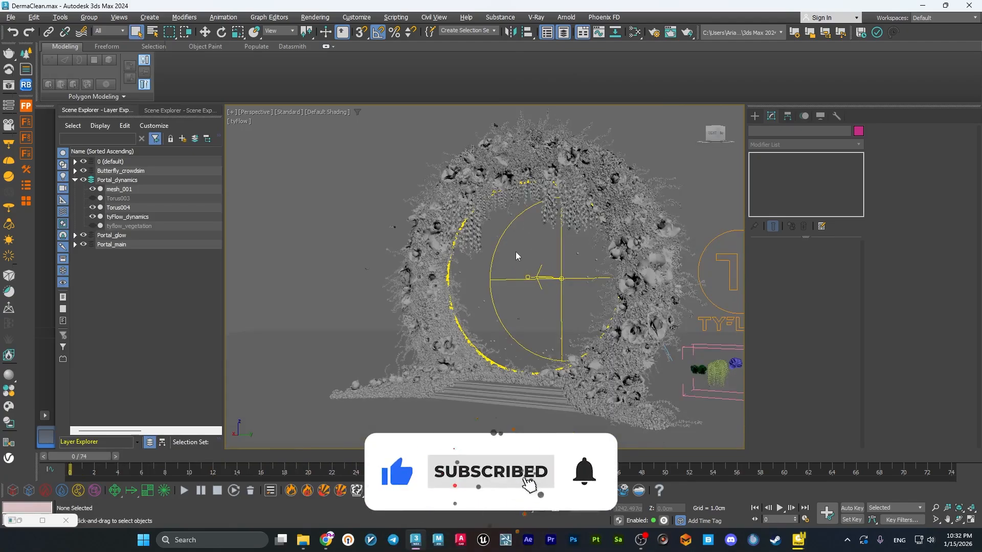
Collapse the Portal_dynamics layer and expand Butterfly_crowdsim, leaving the tyFlow editor minimized
click(75, 180)
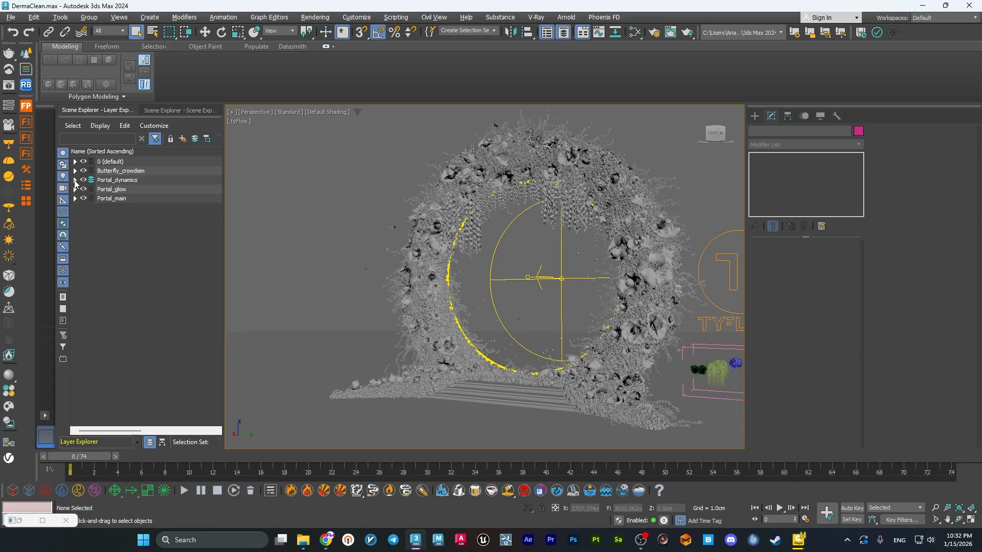
click(74, 171)
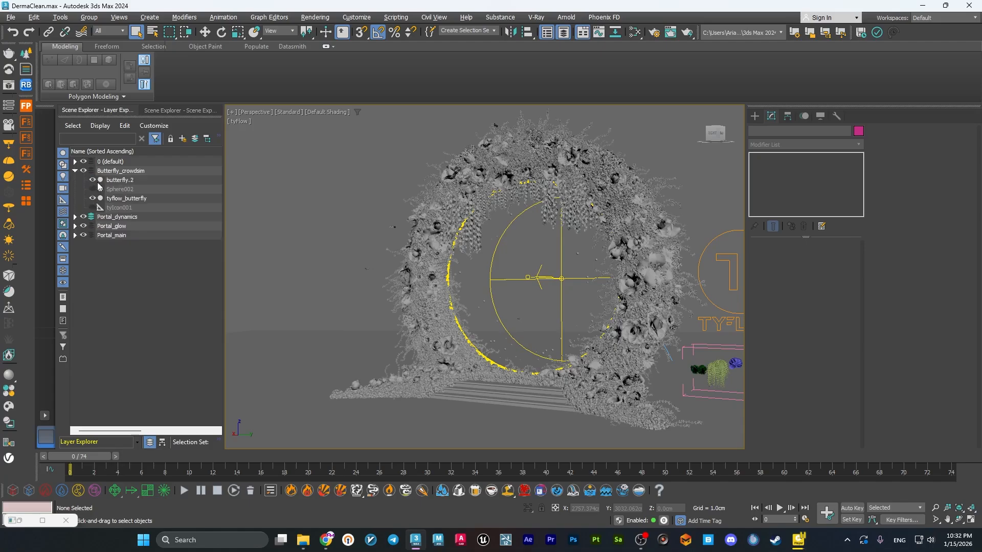
click(22, 520)
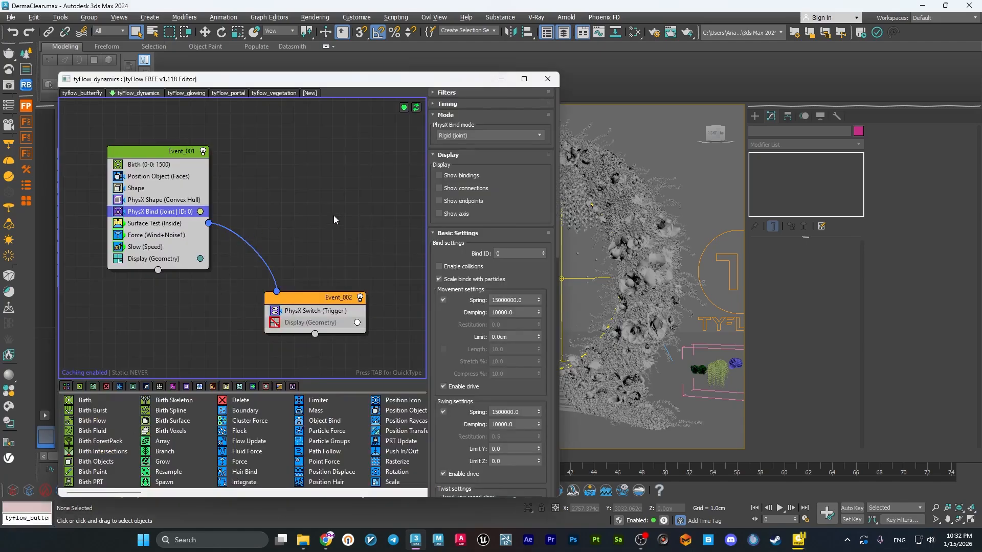
click(501, 79)
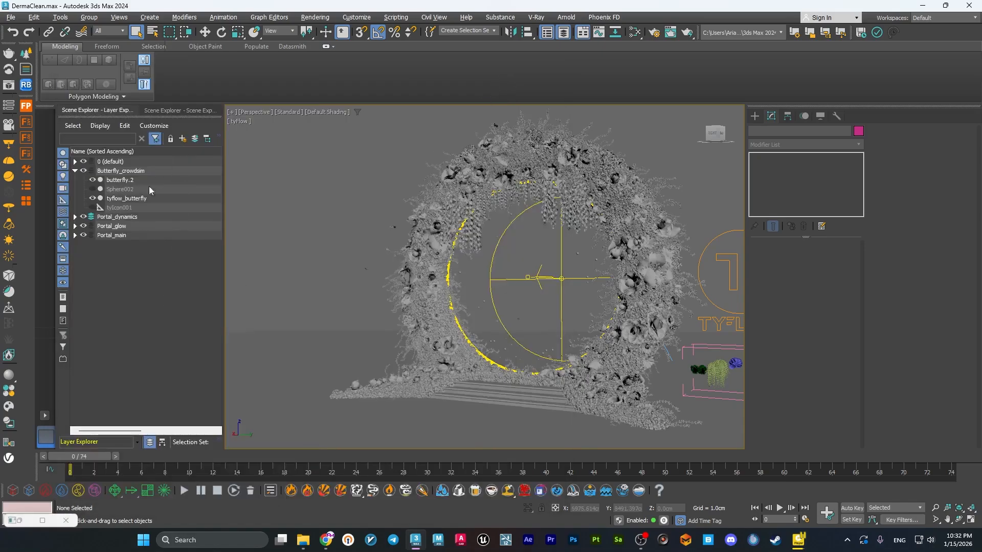
Find and select butterfly.2 in the full scene object list, frame it in the viewport and examine it
click(173, 113)
scroll(126, 190, down, 5)
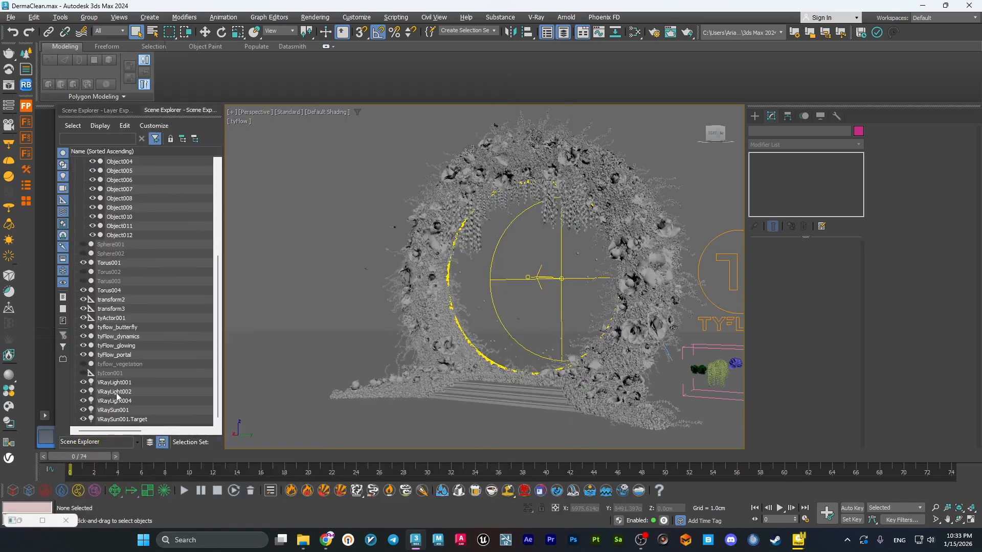
scroll(127, 190, up, 5)
click(127, 170)
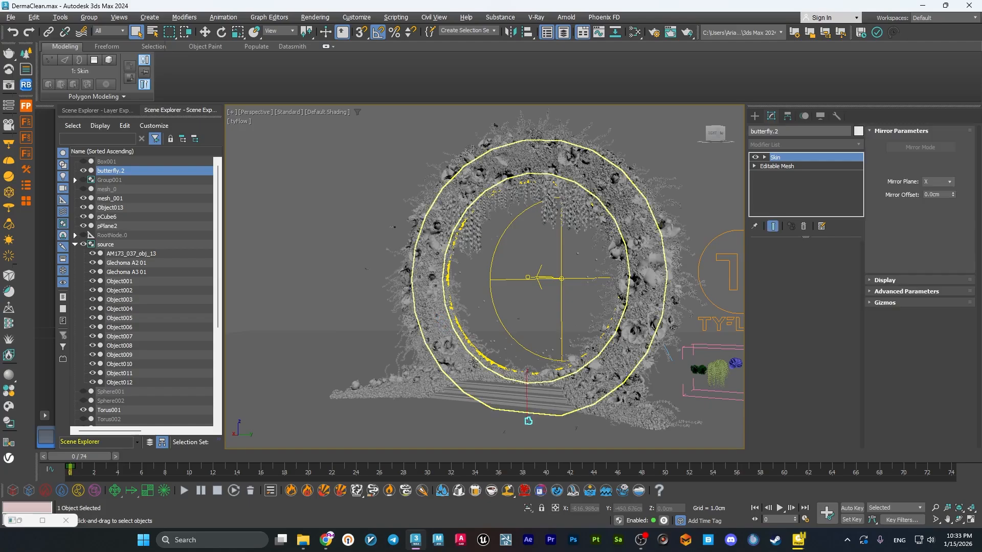
key(z)
mouse_move(480, 360)
alt+middle_down()
mouse_move(497, 355)
mouse_move(480, 354)
alt+middle_up()
scroll(497, 355, down, 3)
mouse_move(73, 457)
mouse_down()
mouse_move(526, 449)
mouse_move(71, 456)
mouse_up()
Select tyActor001 to show its takeoff and fly animations, and open the tyflow_butterfly flow in the editor
scroll(118, 340, down, 5)
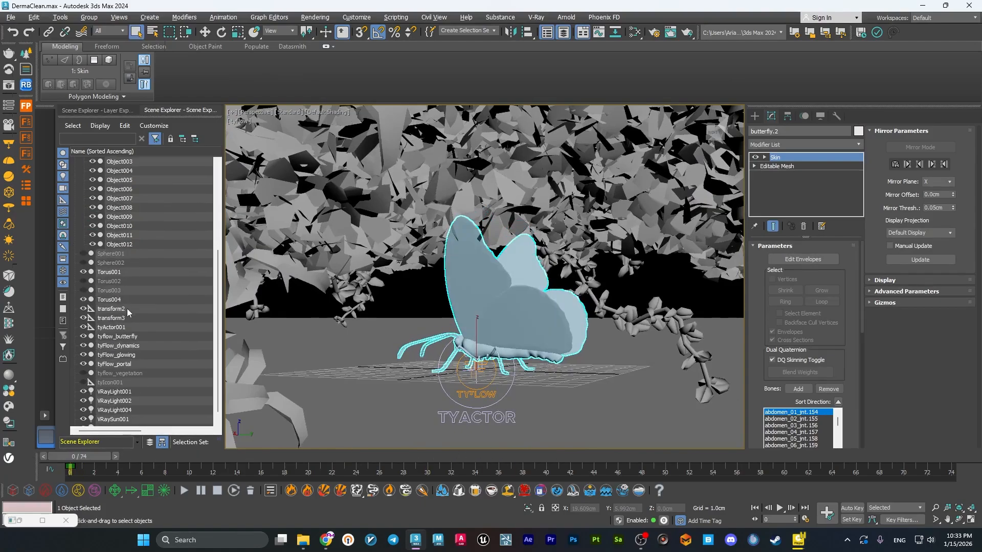
click(122, 327)
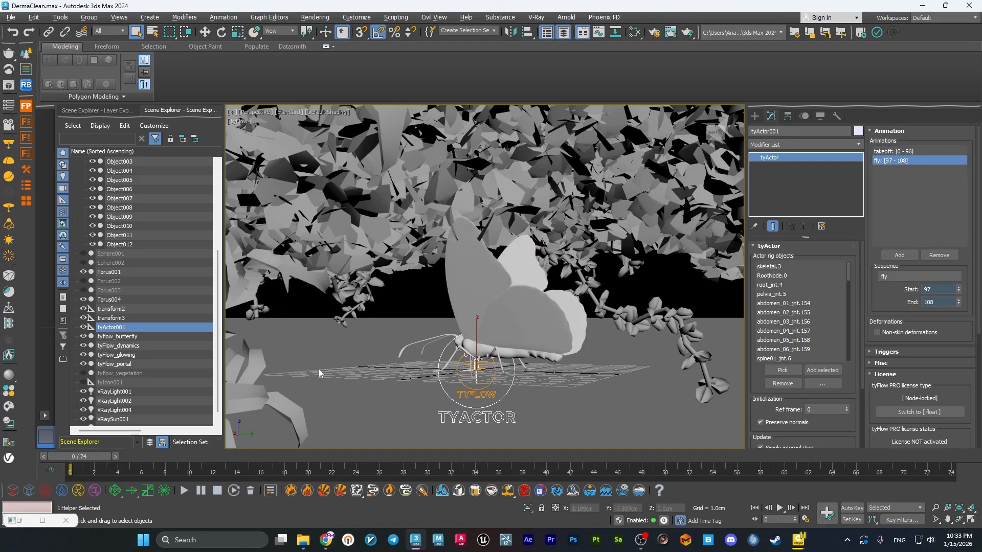
click(19, 521)
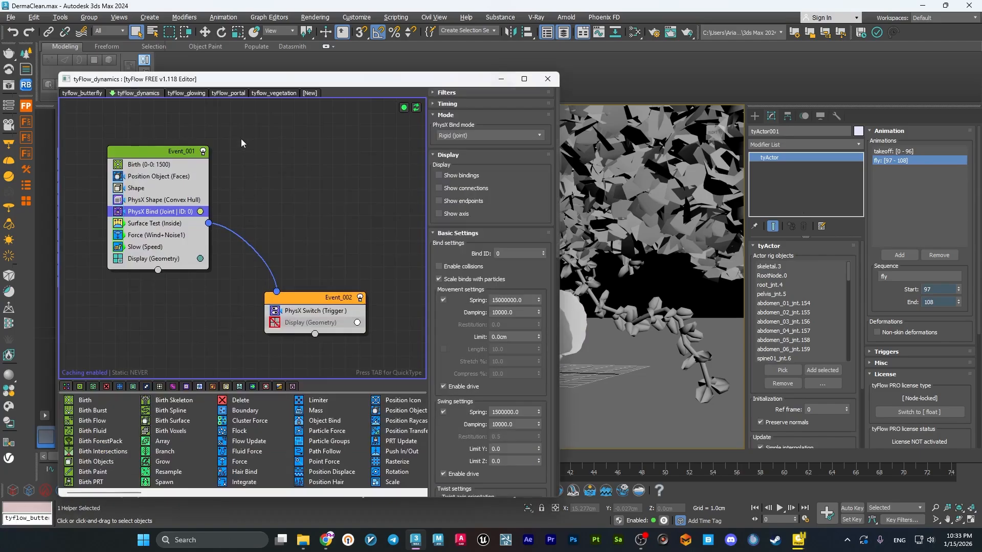
click(83, 93)
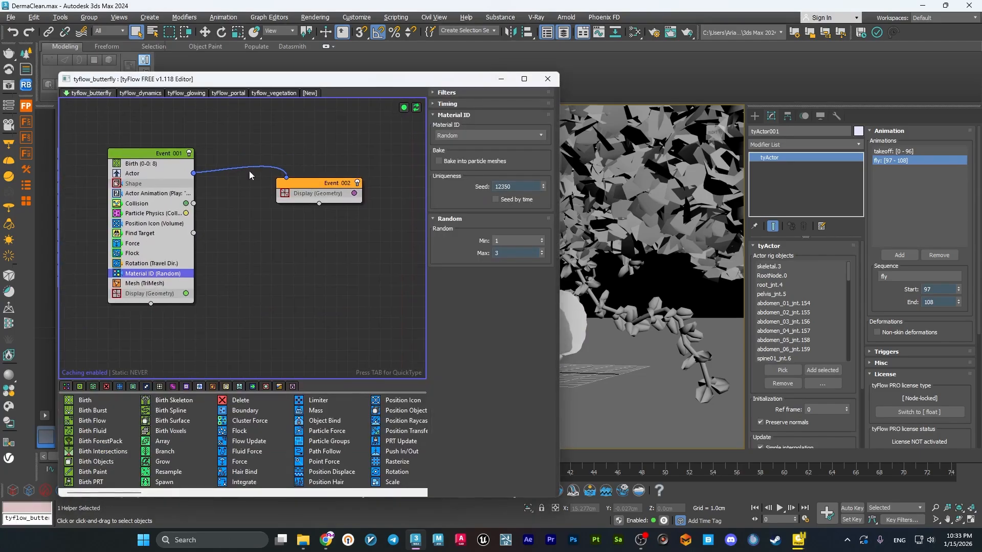
drag(296, 83, 244, 73)
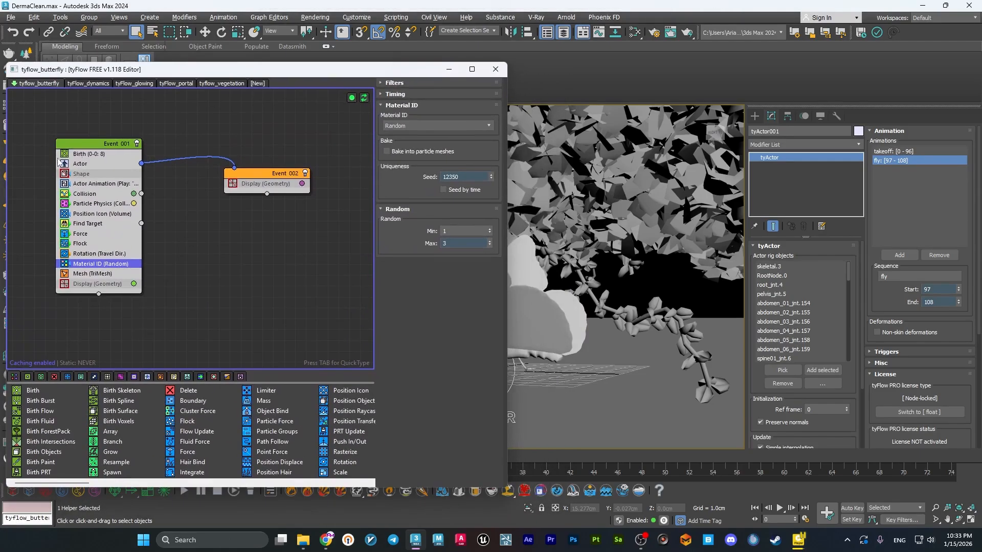
Examine the settings of the Actor and Actor Animation operators in Event 001 of the butterfly flow
click(101, 165)
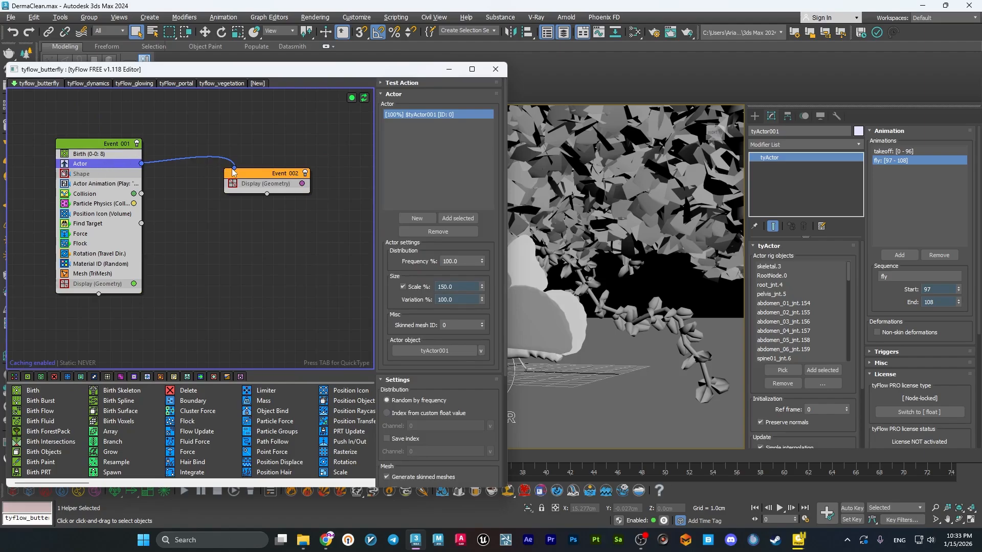
middle_drag(196, 210, 219, 209)
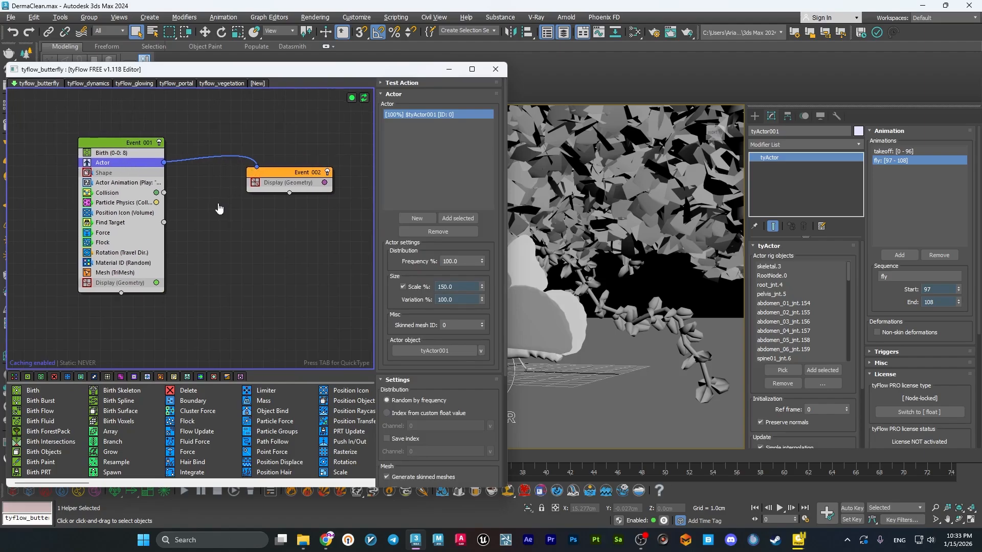
click(131, 184)
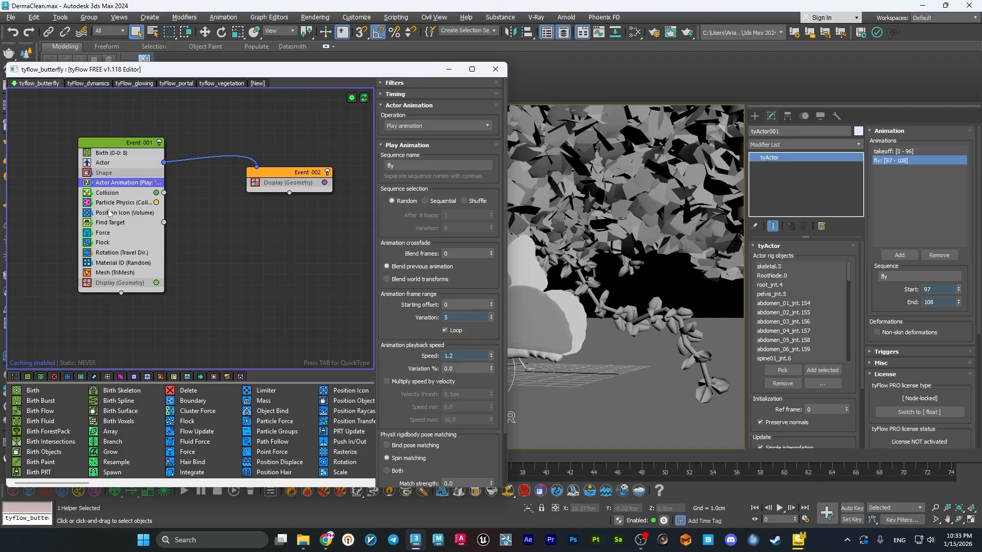
Show the Collision operator's objects and settings, and bring the whole portal into view beside the editor
click(117, 194)
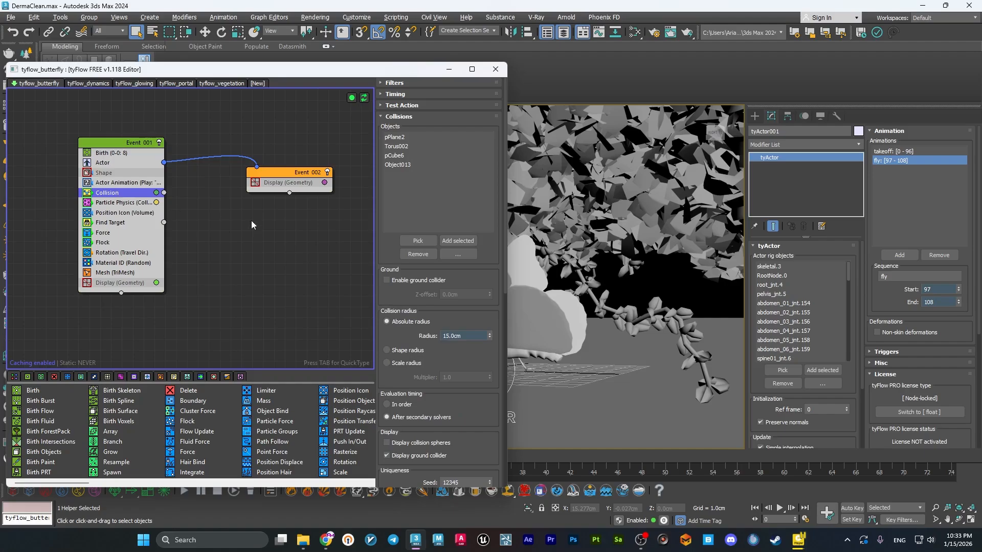
scroll(590, 291, down, 6)
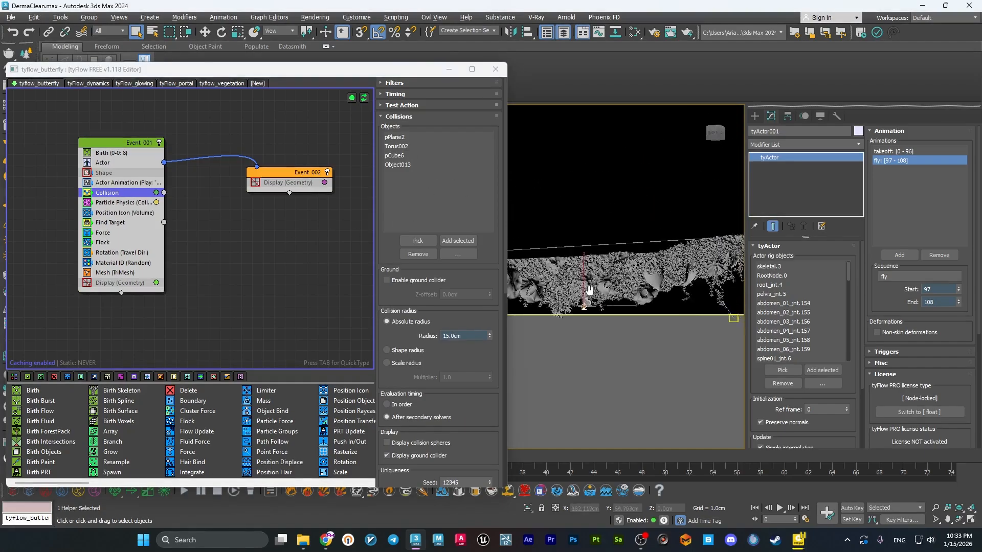
scroll(592, 336, down, 4)
middle_drag(590, 290, 590, 397)
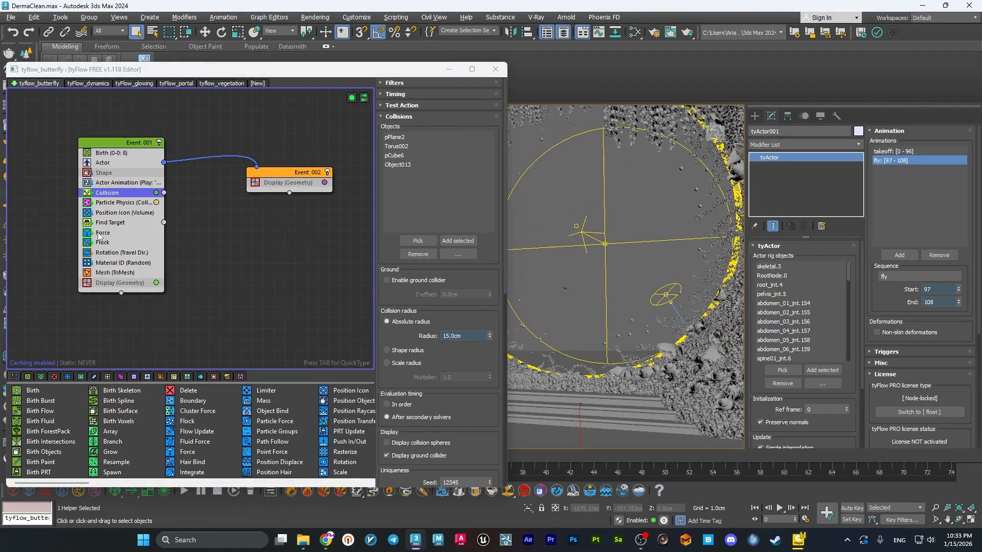
Show the Position Icon operator's settings, unhide its tyIcon001 in the Butterfly_crowdsim layer and minimize the editor
click(117, 213)
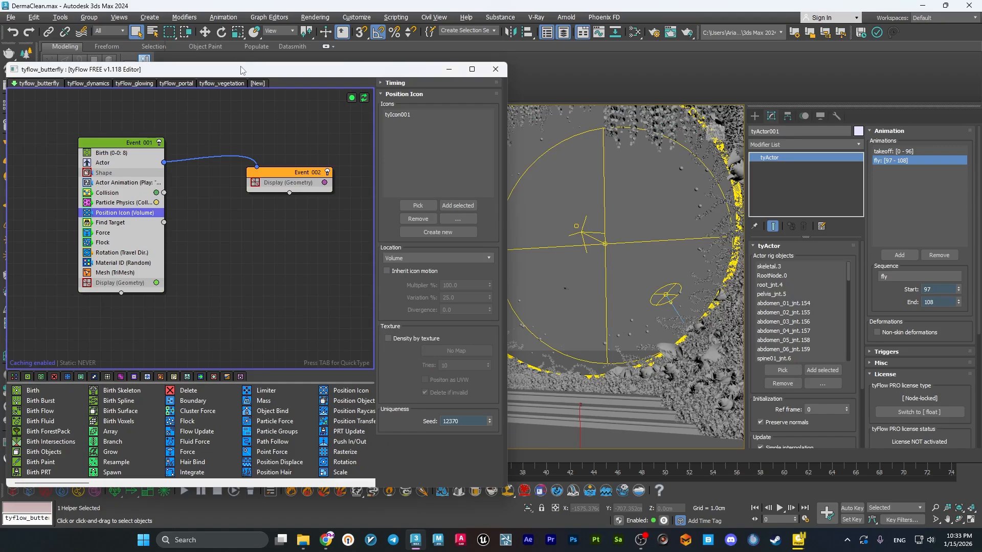
drag(241, 68, 399, 73)
click(117, 111)
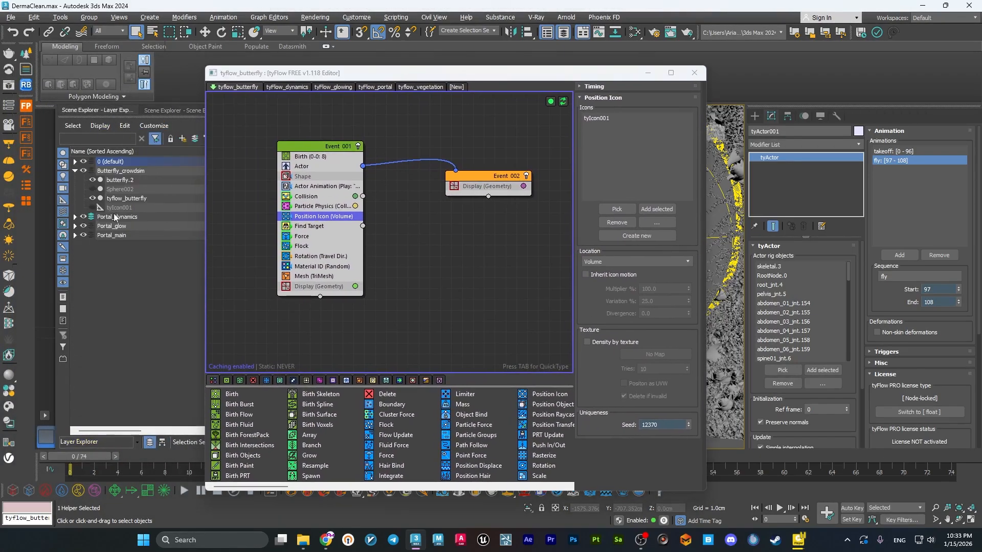
click(93, 208)
click(648, 72)
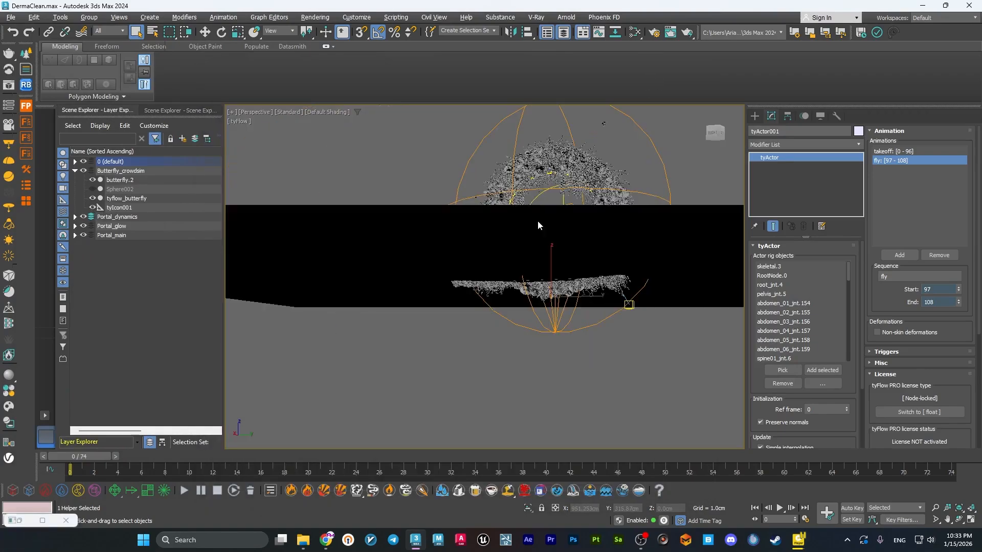
Select the spherical tyIcon001, examine its volume around the portal and reopen the butterfly flow editor
click(656, 150)
alt+middle_drag(588, 186, 583, 206)
middle_drag(391, 215, 368, 244)
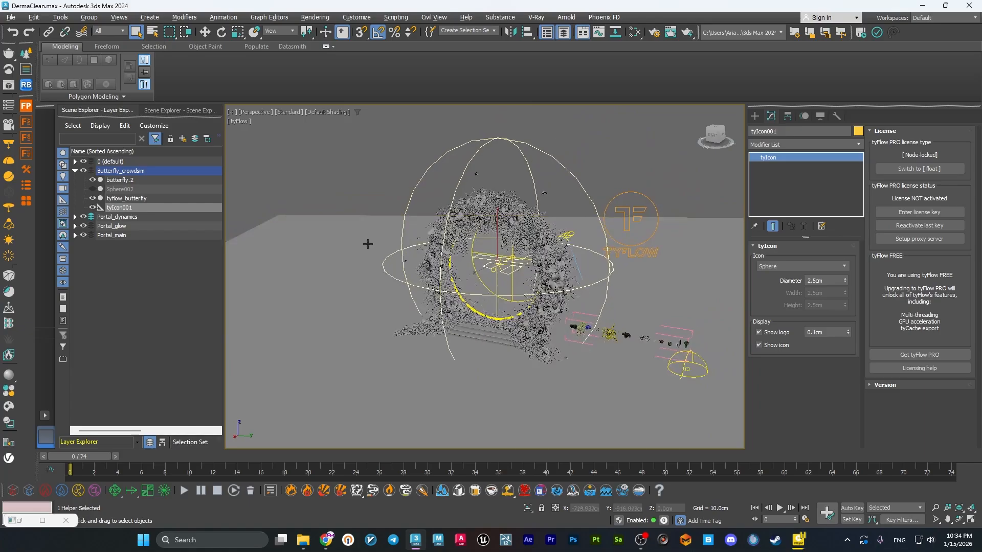
scroll(367, 245, up, 4)
click(17, 521)
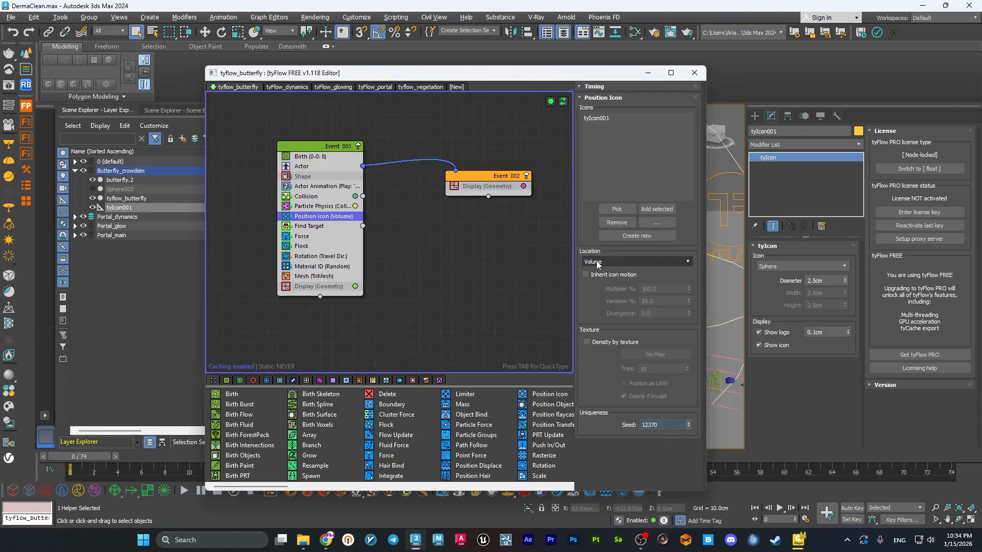
Move the flow editor off the portal, deselect tyIcon001 and view the whole arch with its surrounding icon
middle_drag(469, 262, 456, 263)
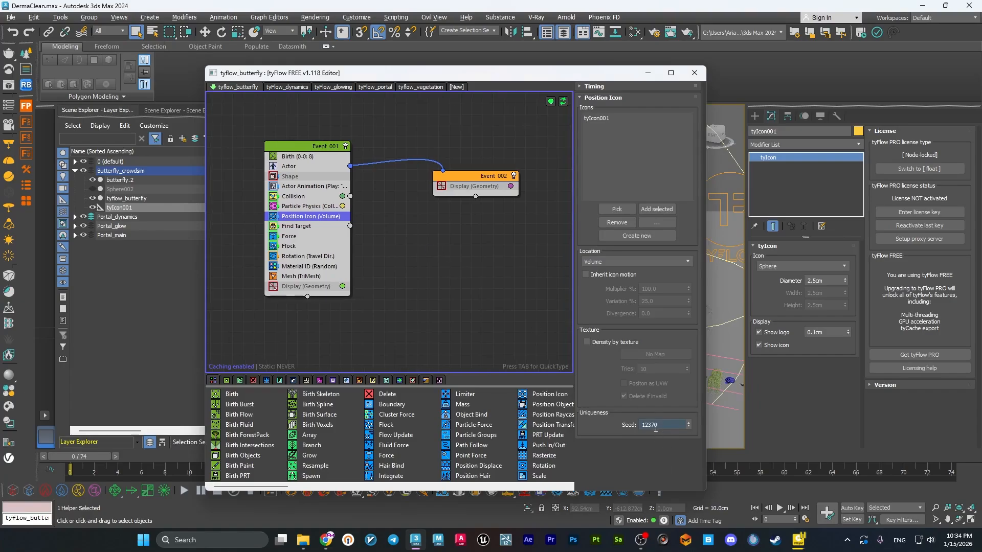
drag(450, 72, 263, 56)
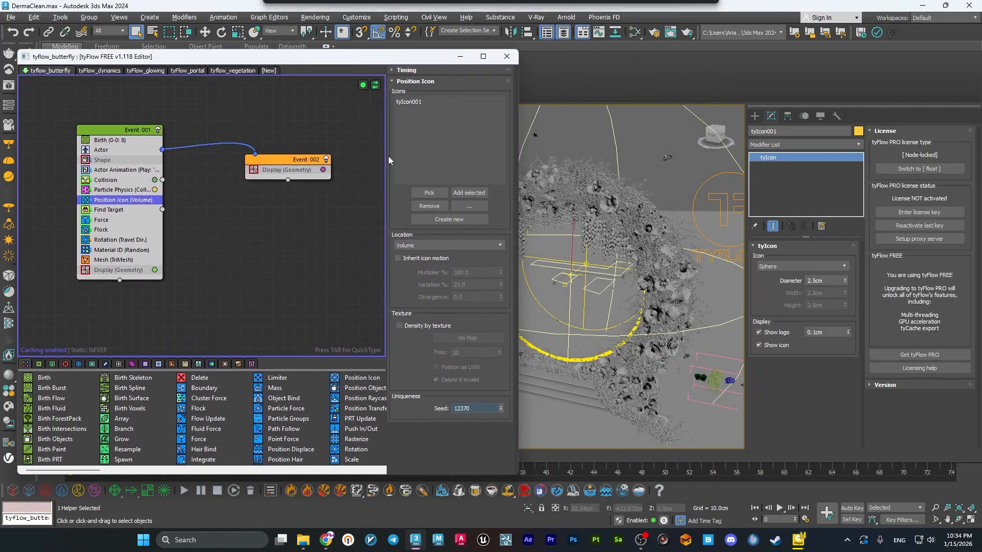
alt+middle_drag(665, 285, 667, 172)
click(666, 172)
mouse_move(624, 258)
middle_down()
mouse_move(657, 226)
mouse_move(625, 261)
middle_up()
scroll(634, 225, down, 2)
Show the Find Target operator's settings and reveal its target object Sphere002 at the centre of the portal
click(108, 210)
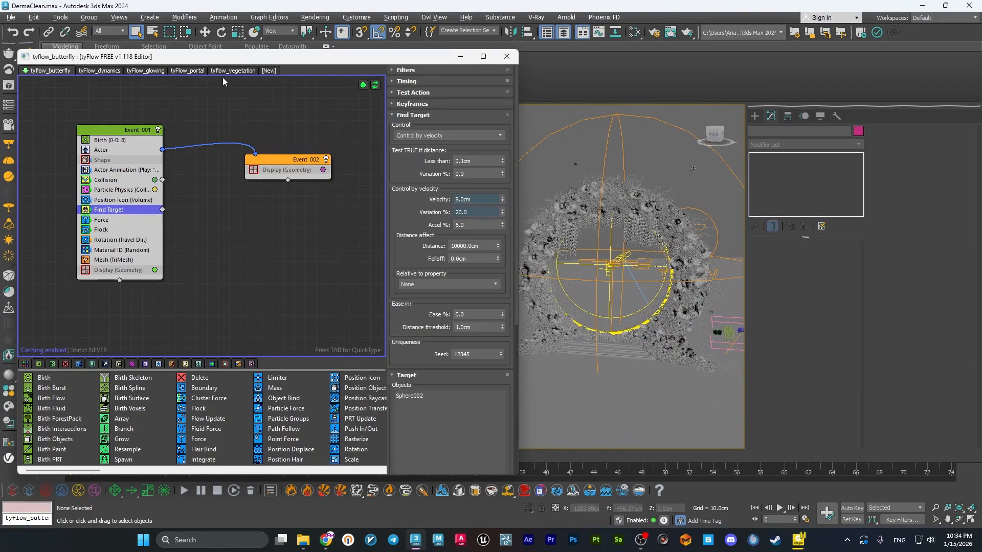
drag(223, 56, 141, 68)
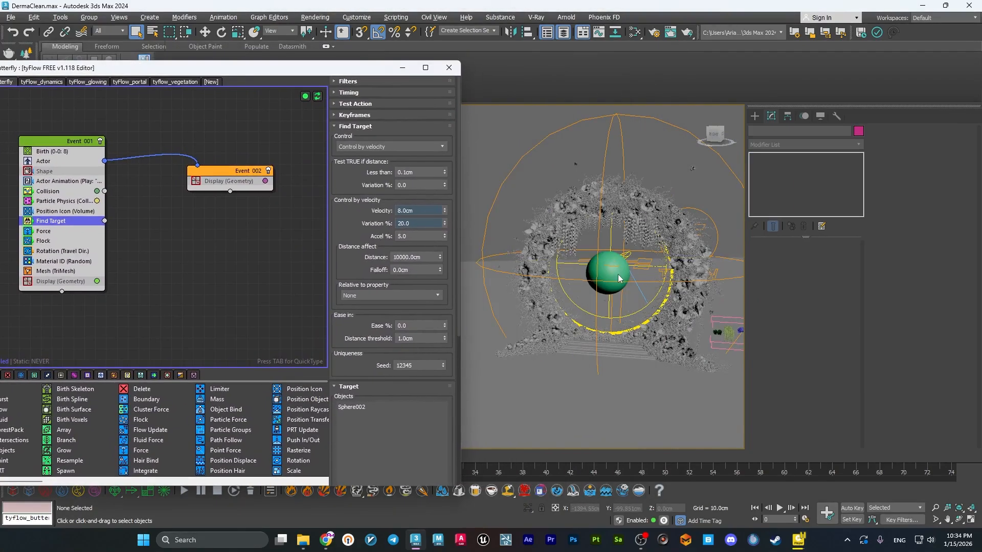
mouse_move(609, 283)
alt+middle_down()
mouse_move(555, 304)
mouse_move(609, 280)
alt+middle_up()
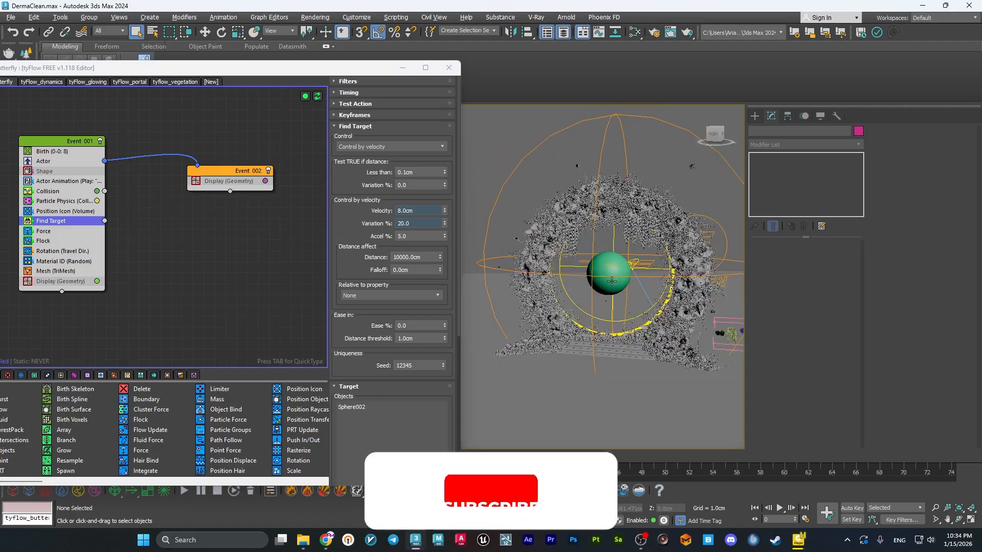
drag(171, 68, 243, 64)
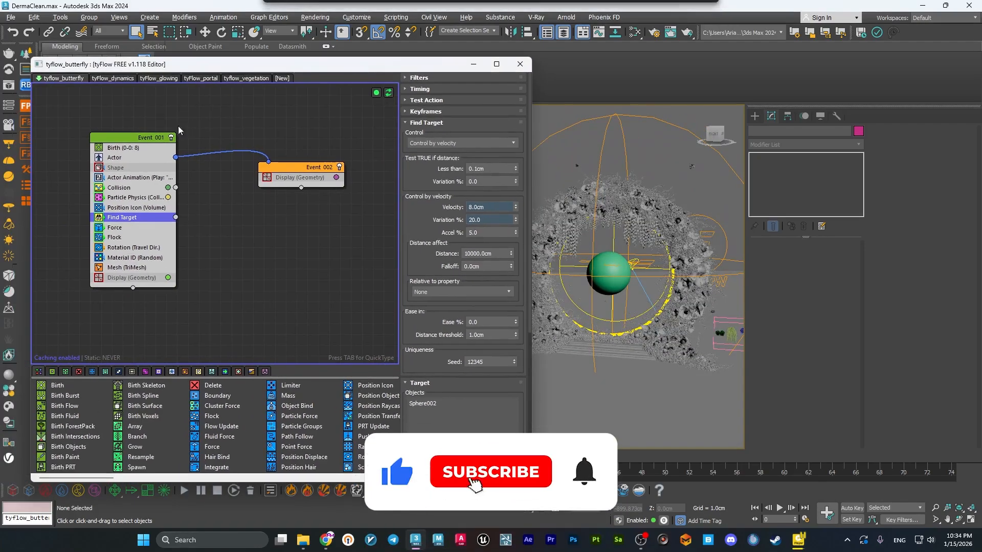
Examine the built-in forces and Built-in Noise 1 settings of the butterfly flow's Force operator
click(114, 228)
scroll(443, 287, down, 5)
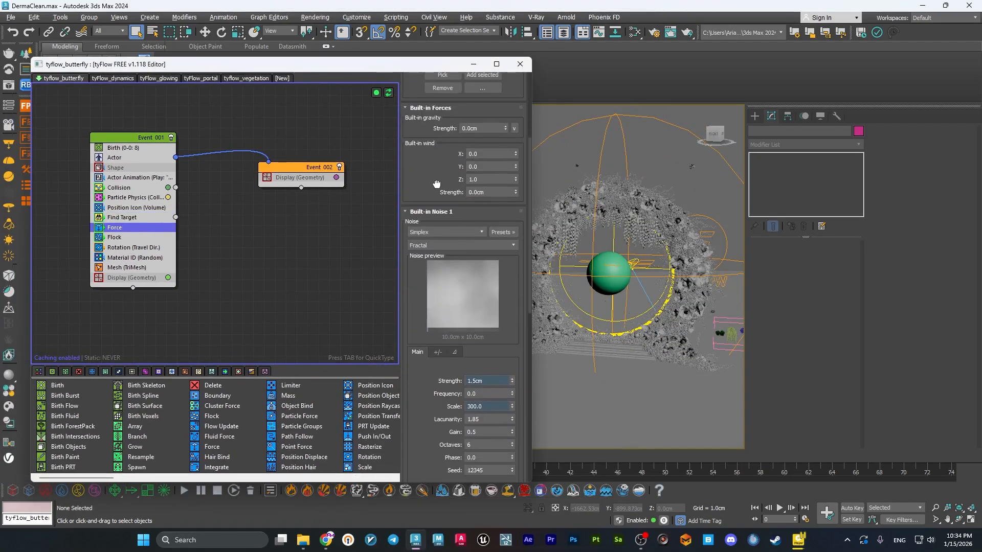
scroll(435, 191, up, 1)
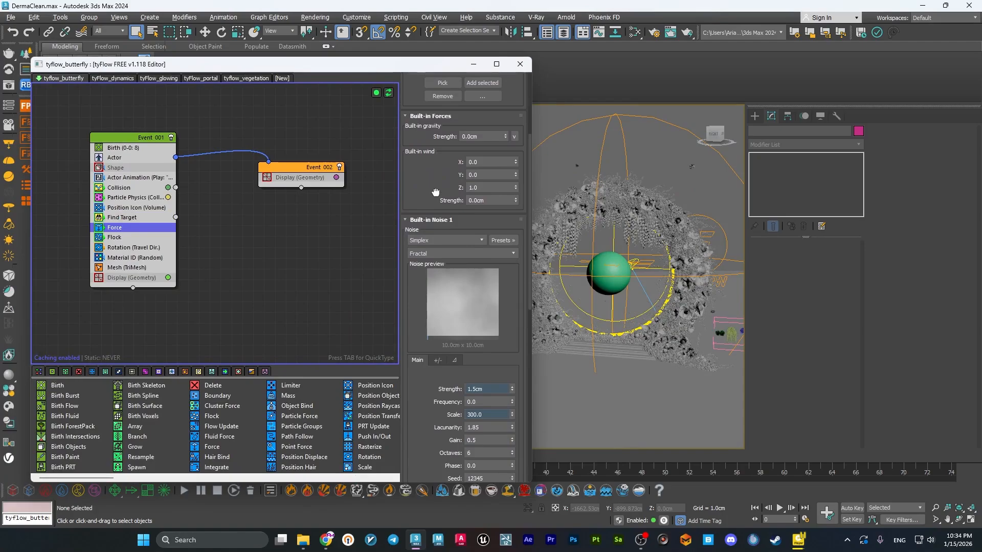
scroll(436, 193, up, 3)
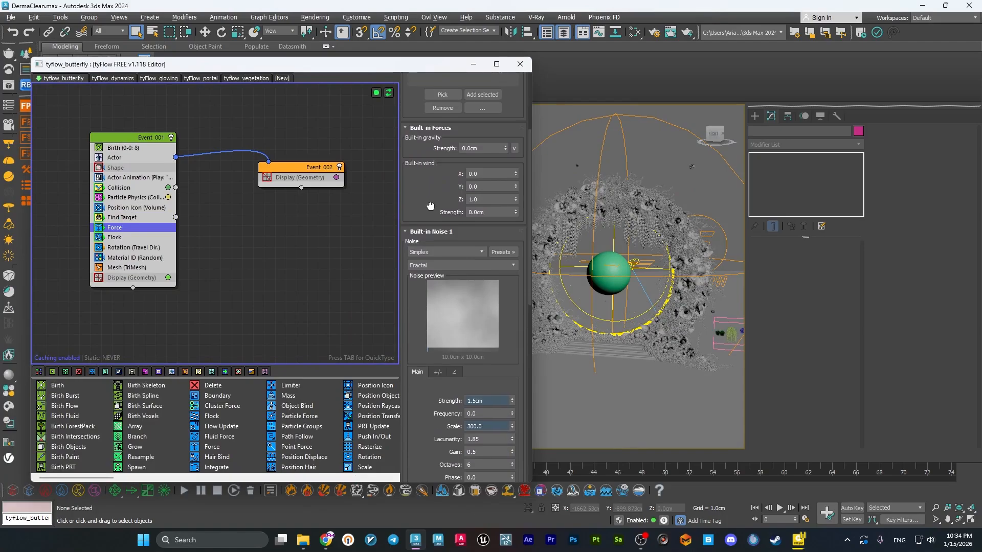
Show the Flock and Rotation operators' settings and examine a butterfly's orientation up close above the portal
click(115, 238)
click(132, 249)
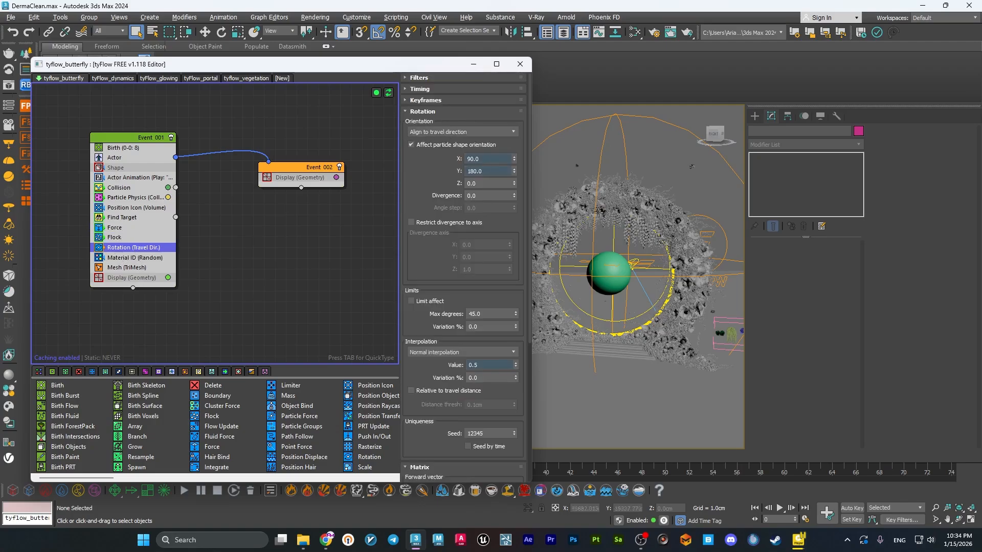
middle_drag(686, 168, 625, 189)
scroll(626, 183, up, 8)
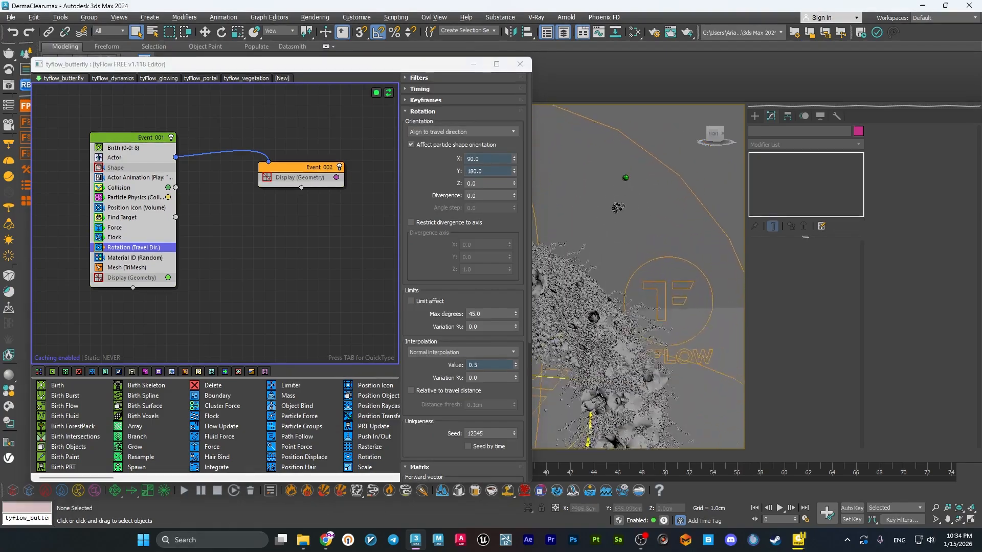
middle_drag(567, 255, 658, 238)
drag(314, 58, 313, 31)
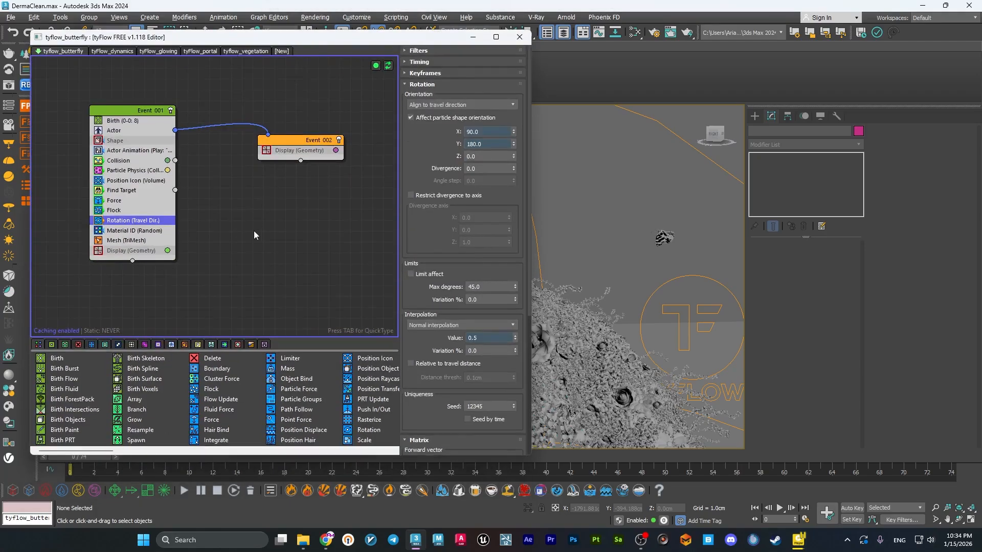
Show the random Material ID operator's settings in Event_001 of the butterfly flow
scroll(259, 207, down, 3)
scroll(229, 219, up, 4)
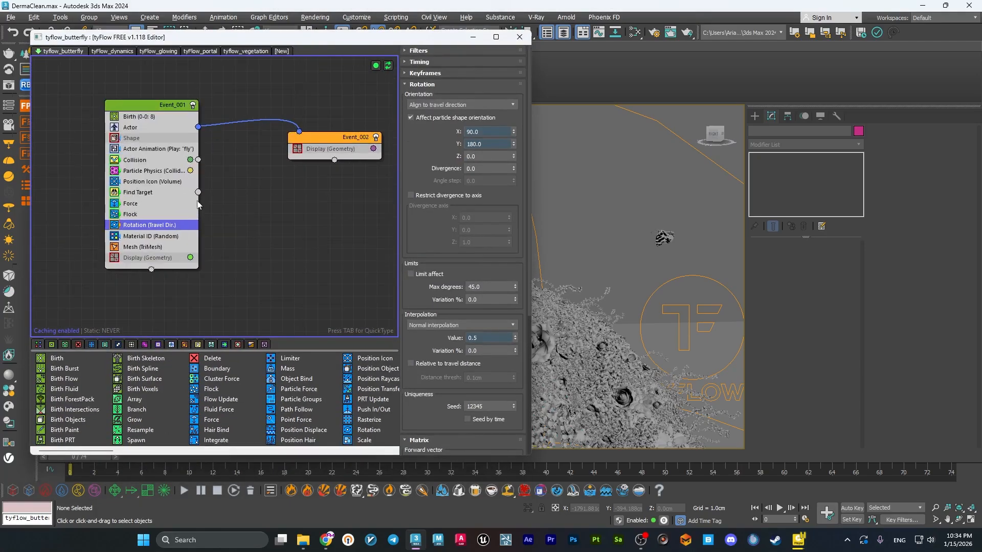
middle_drag(280, 224, 256, 235)
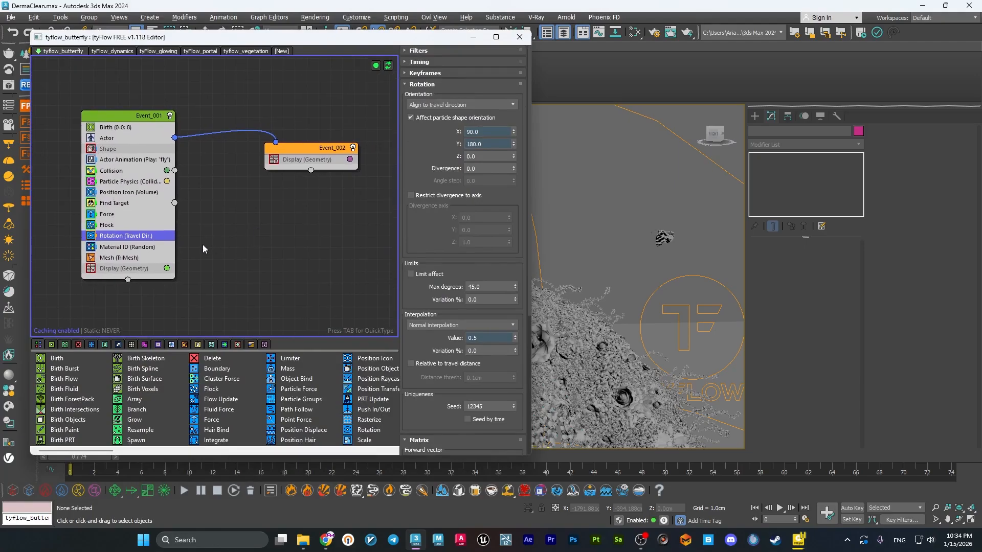
click(152, 248)
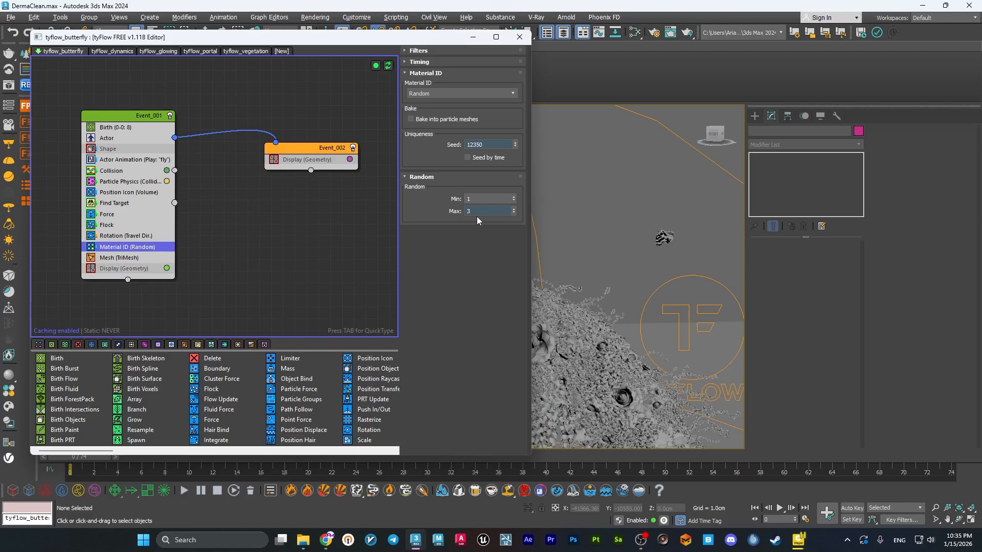
Minimize the flow editor and hide Sphere002 and tyIcon001 in the Butterfly_crowdsim layer
click(474, 40)
scroll(566, 192, down, 7)
middle_drag(555, 225, 534, 228)
scroll(534, 230, up, 3)
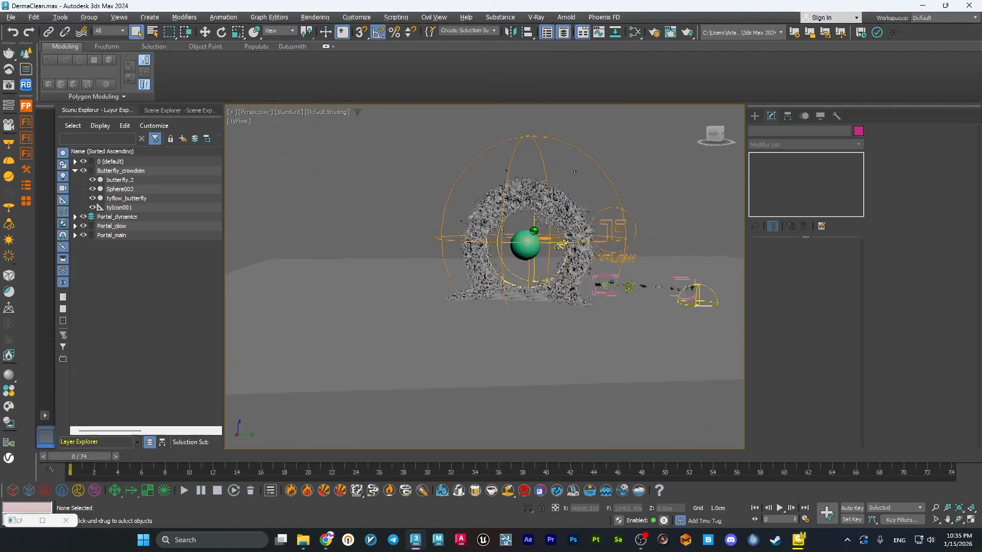
scroll(534, 231, up, 1)
click(527, 248)
click(92, 190)
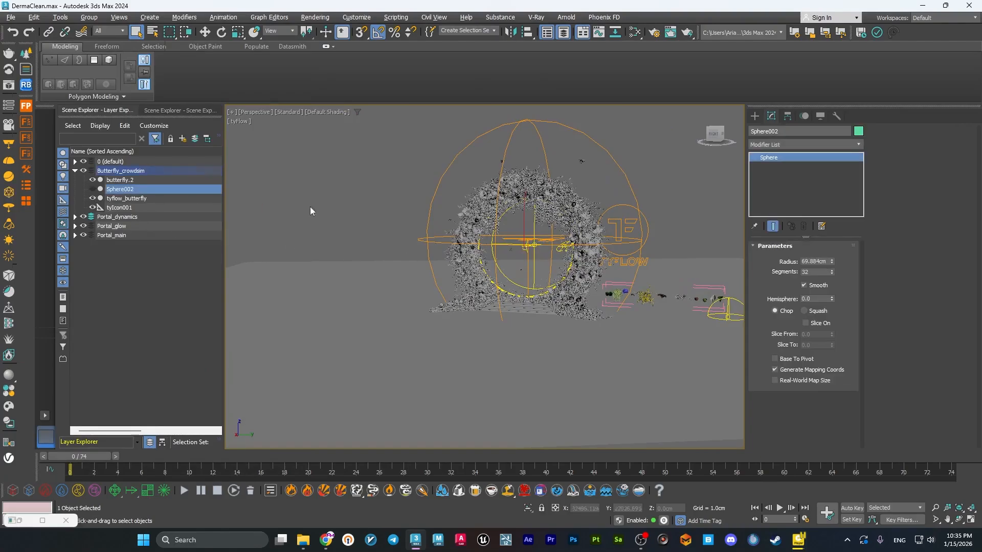
click(471, 155)
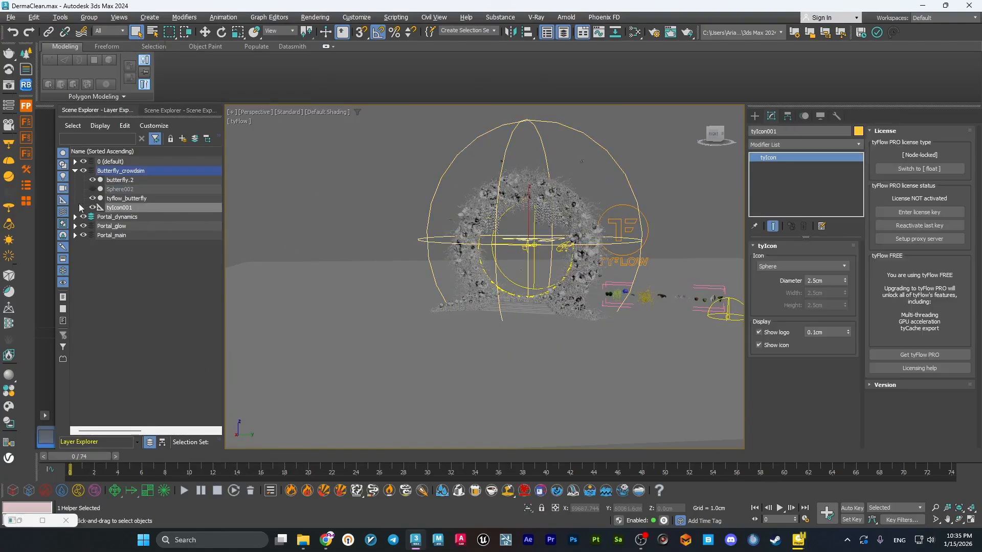
click(92, 208)
scroll(496, 241, up, 5)
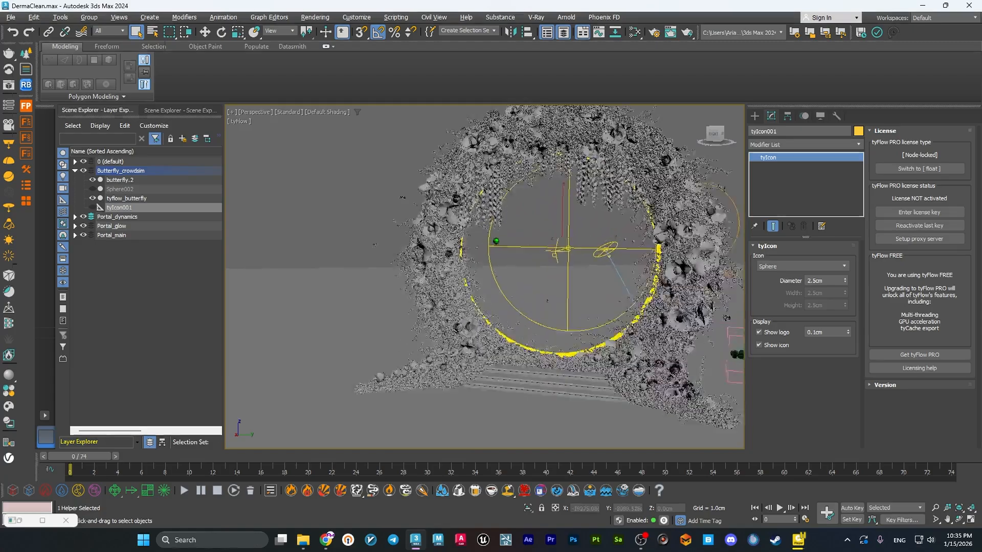
scroll(497, 241, down, 3)
Reopen the flow editor, clear the operator selection and switch to the tyFlow_portal flow
click(26, 521)
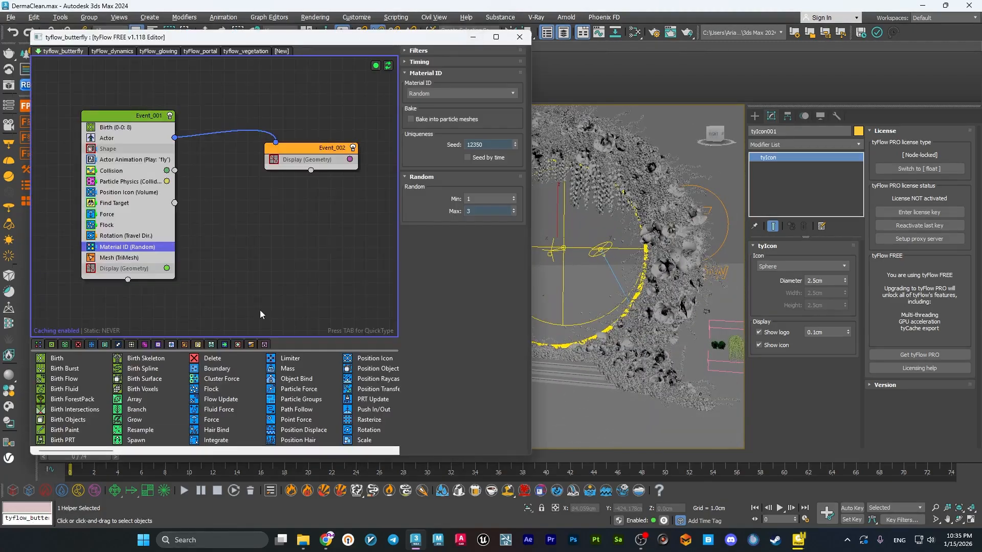
middle_drag(296, 279, 298, 284)
click(278, 295)
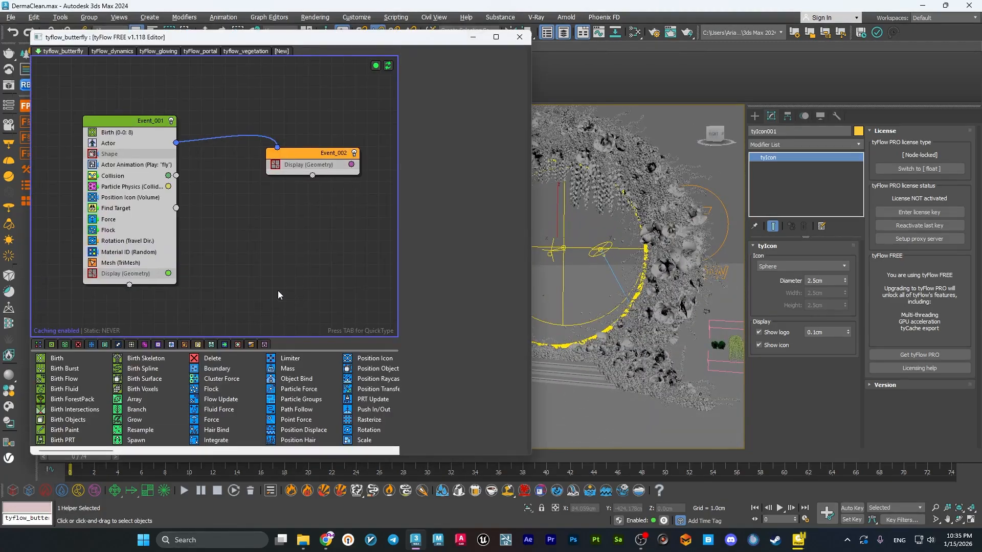
click(118, 52)
click(149, 51)
click(205, 51)
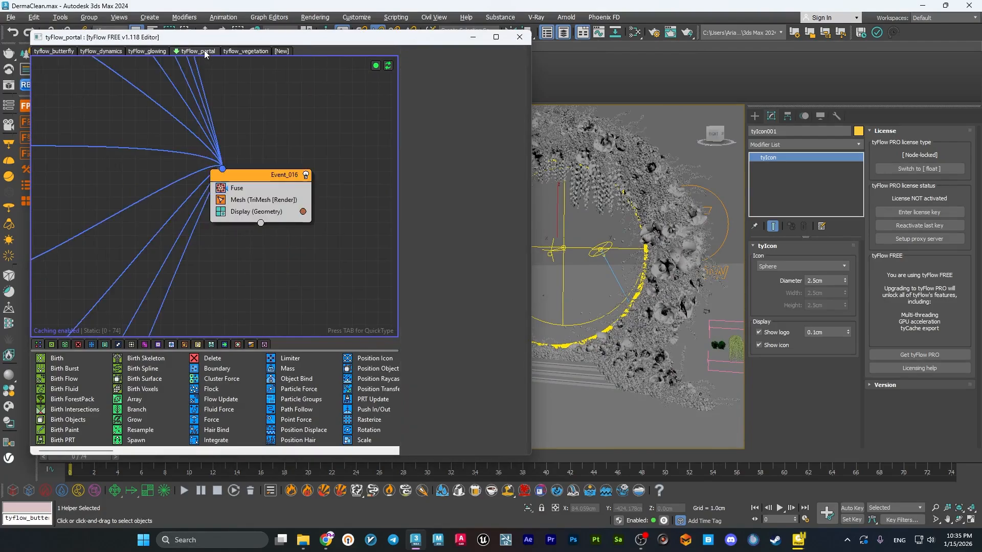
Examine the portal flow's column of birth events and their connections to the shared Event_016
scroll(232, 154, down, 5)
middle_drag(241, 108, 305, 237)
mouse_move(298, 119)
middle_down()
mouse_move(302, 256)
mouse_move(289, 134)
middle_up()
middle_drag(295, 245, 271, 131)
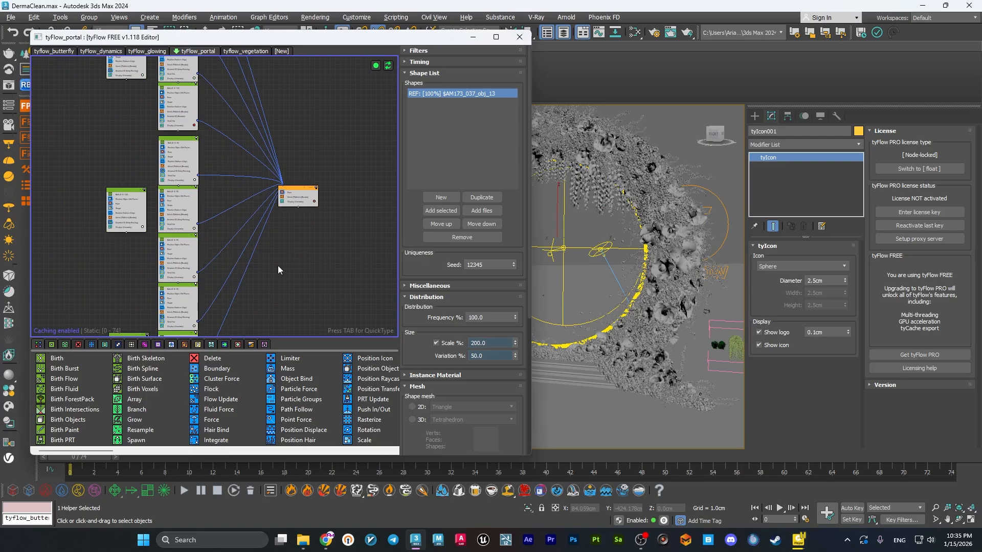
mouse_move(272, 286)
middle_down()
mouse_move(282, 205)
mouse_move(270, 252)
middle_up()
scroll(249, 219, down, 3)
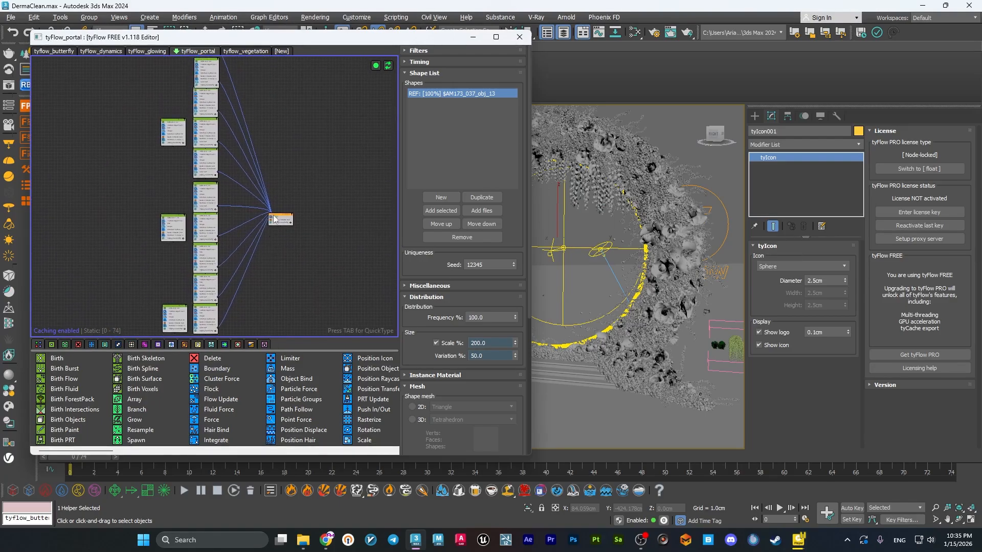
middle_drag(294, 160, 291, 211)
scroll(220, 215, up, 2)
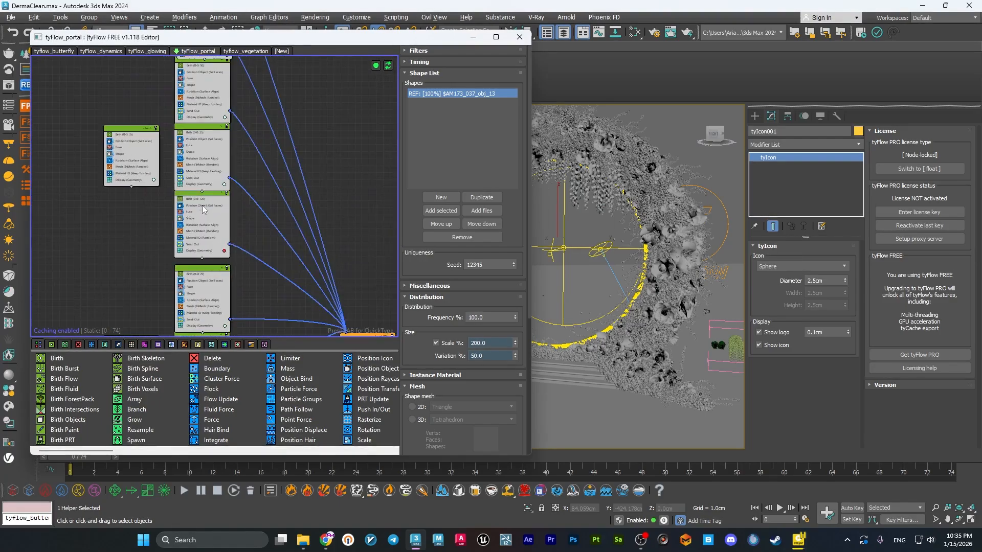
scroll(204, 199, up, 2)
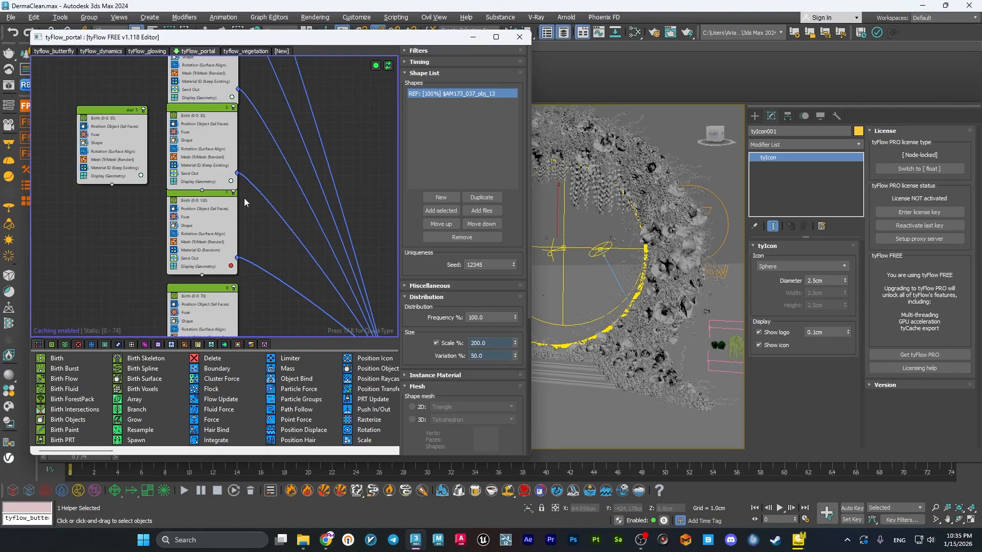
scroll(247, 204, down, 5)
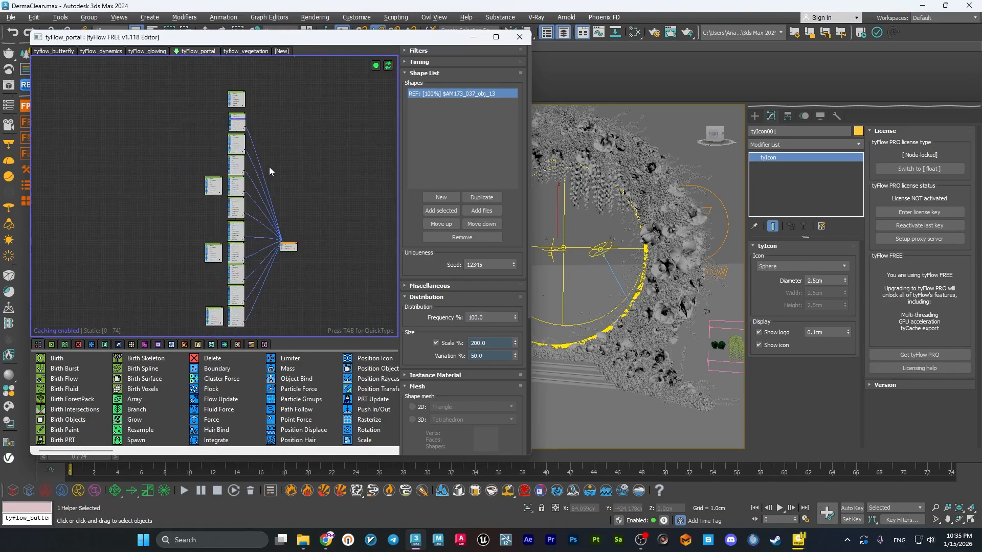
Minimize the flow editor, clear the object selection and view the complete flower portal
click(473, 37)
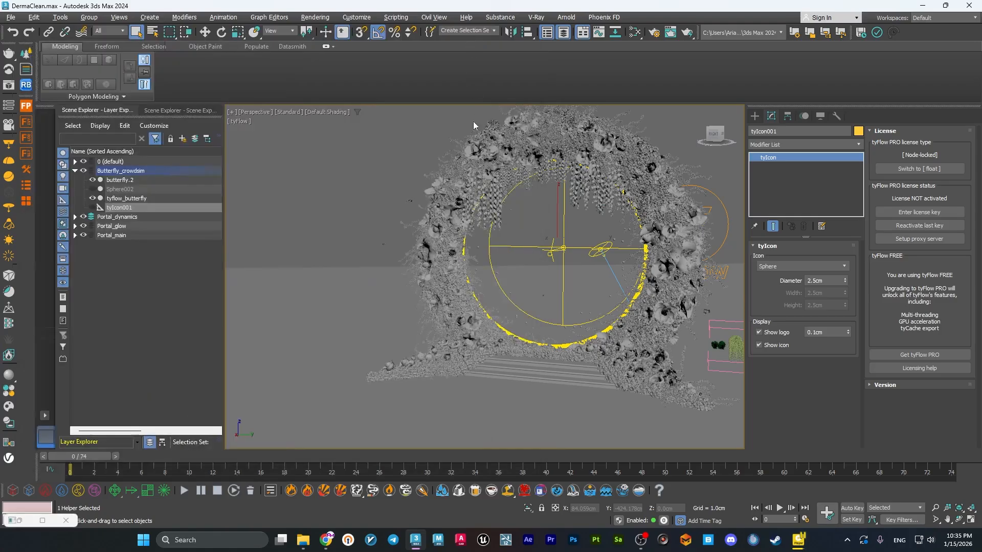
click(516, 228)
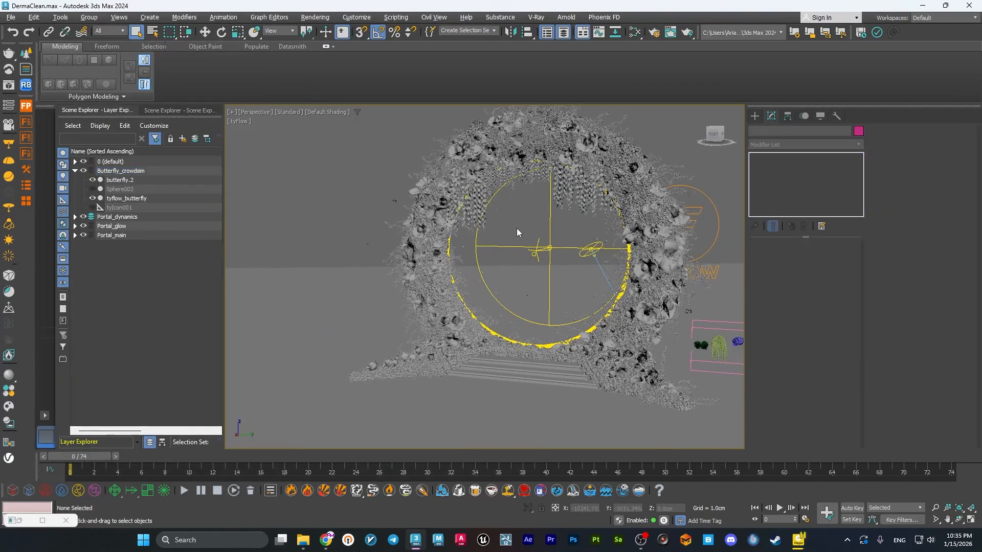
mouse_move(517, 228)
alt+middle_down()
mouse_move(531, 240)
mouse_move(498, 242)
mouse_move(523, 238)
alt+middle_up()
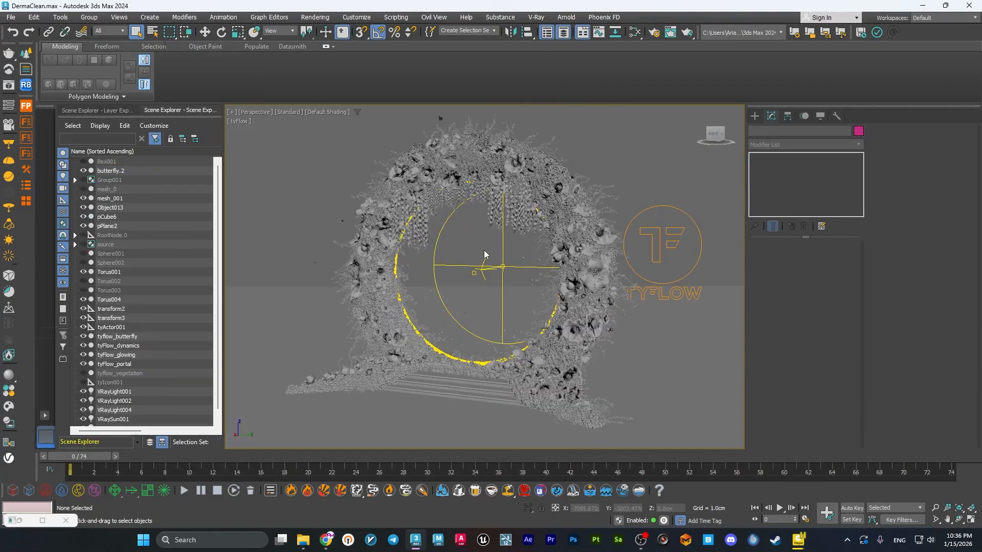